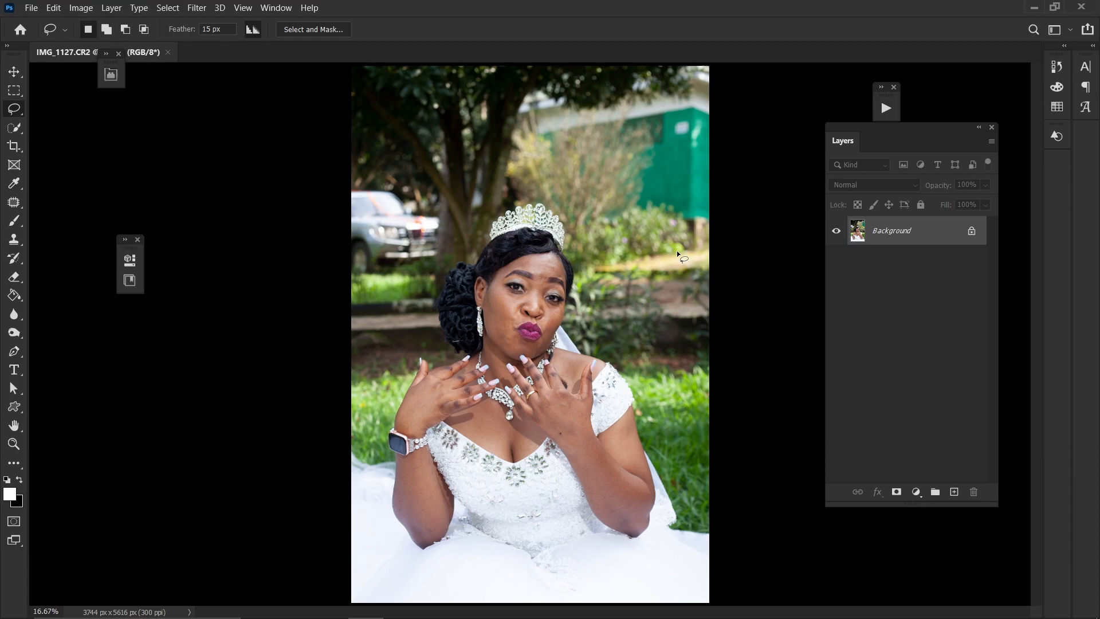
Examine the bride's face, skin and hands up close and check the overall exposure of the full photo.
{"action": "key", "text": "ctrl+minus"}
{"action": "key", "text": "ctrl+plus"}
{"action": "key", "text": "ctrl+plus"}
{"action": "key", "text": "ctrl+plus"}
{"action": "key", "text": "ctrl+plus"}
{"action": "key", "text": "ctrl+plus"}
{"action": "key", "text": "ctrl+plus"}
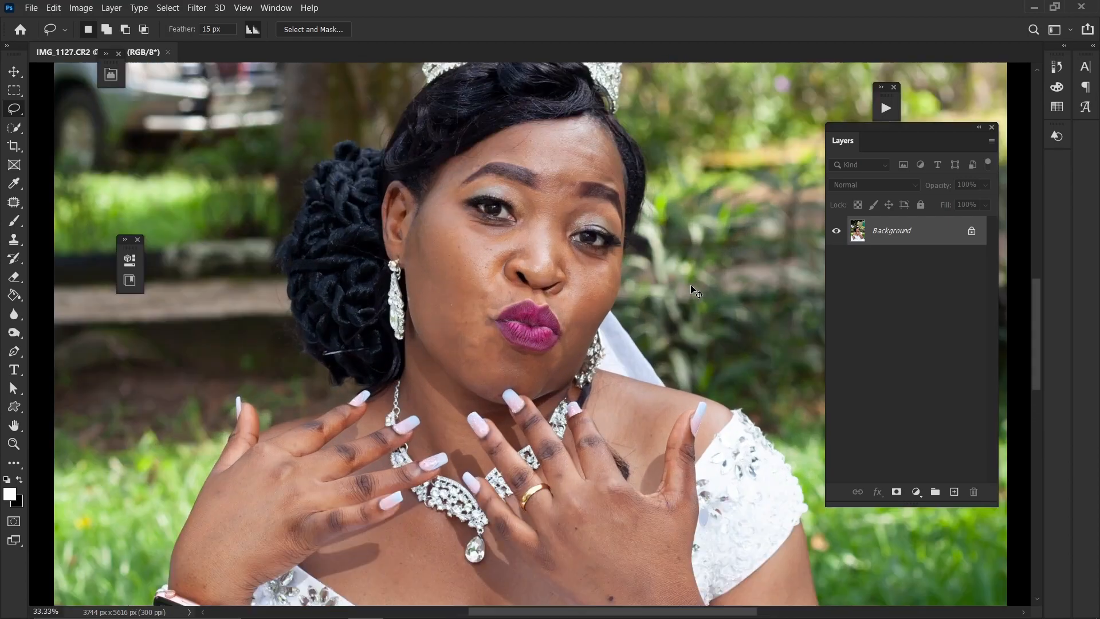
{"action": "key", "text": "ctrl+minus"}
{"action": "key", "text": "ctrl+minus"}
{"action": "key", "text": "ctrl+minus"}
{"action": "key", "text": "ctrl+minus"}
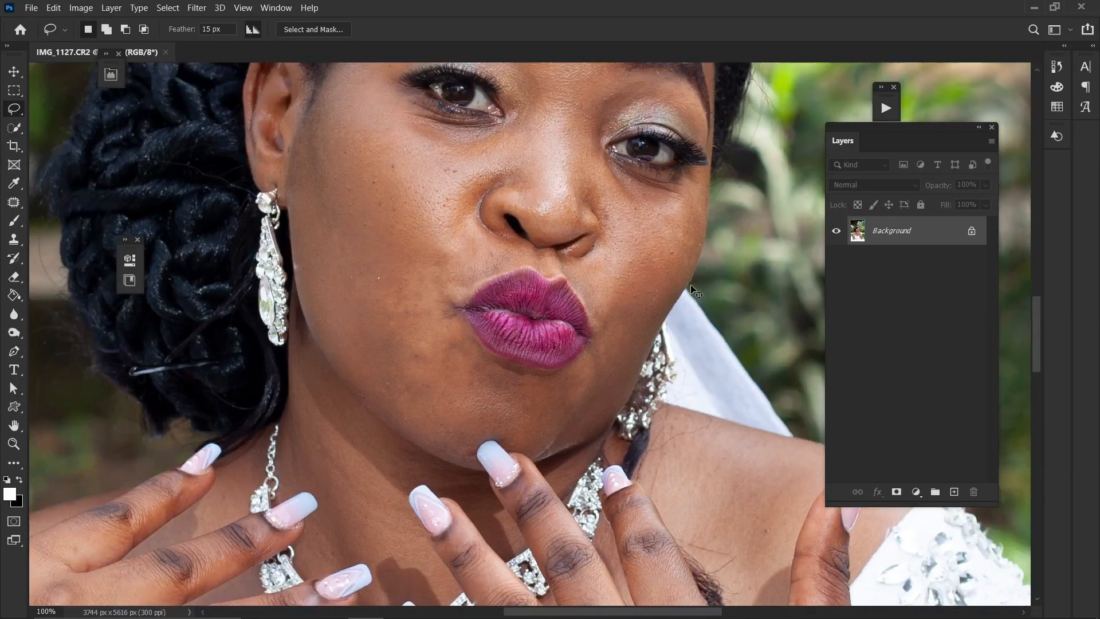
{"action": "key", "text": "ctrl+minus"}
{"action": "key", "text": "ctrl+plus"}
{"action": "key", "text": "ctrl+plus"}
{"action": "key", "text": "ctrl+plus"}
{"action": "key", "text": "ctrl+plus"}
{"action": "key", "text": "ctrl+plus"}
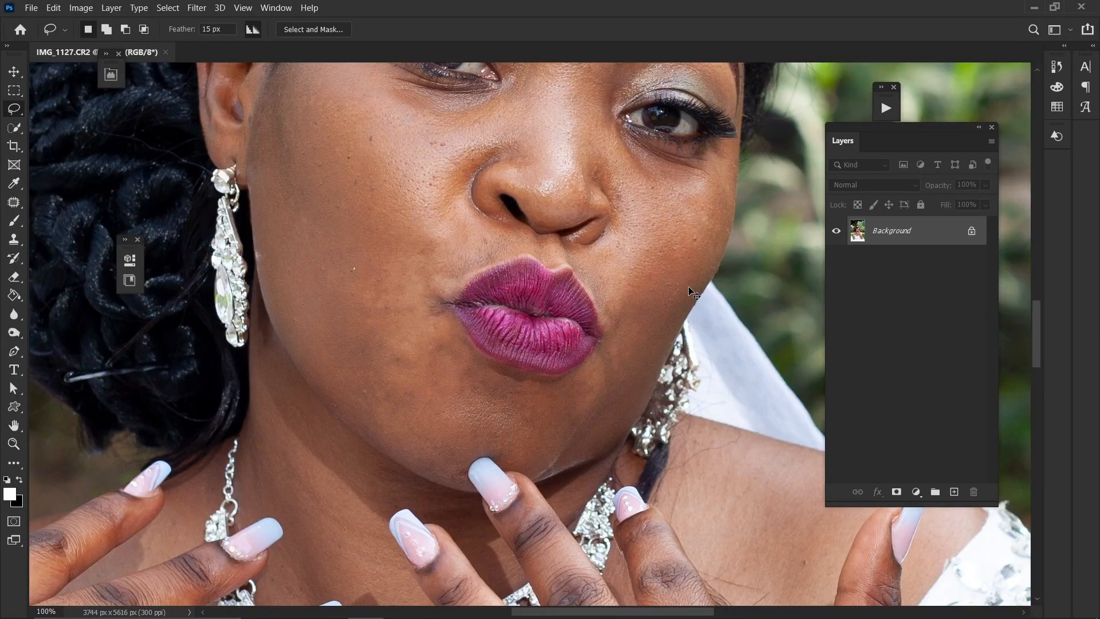
{"action": "key", "text": "ctrl+minus"}
{"action": "key", "text": "ctrl+minus"}
{"action": "key", "text": "ctrl+minus"}
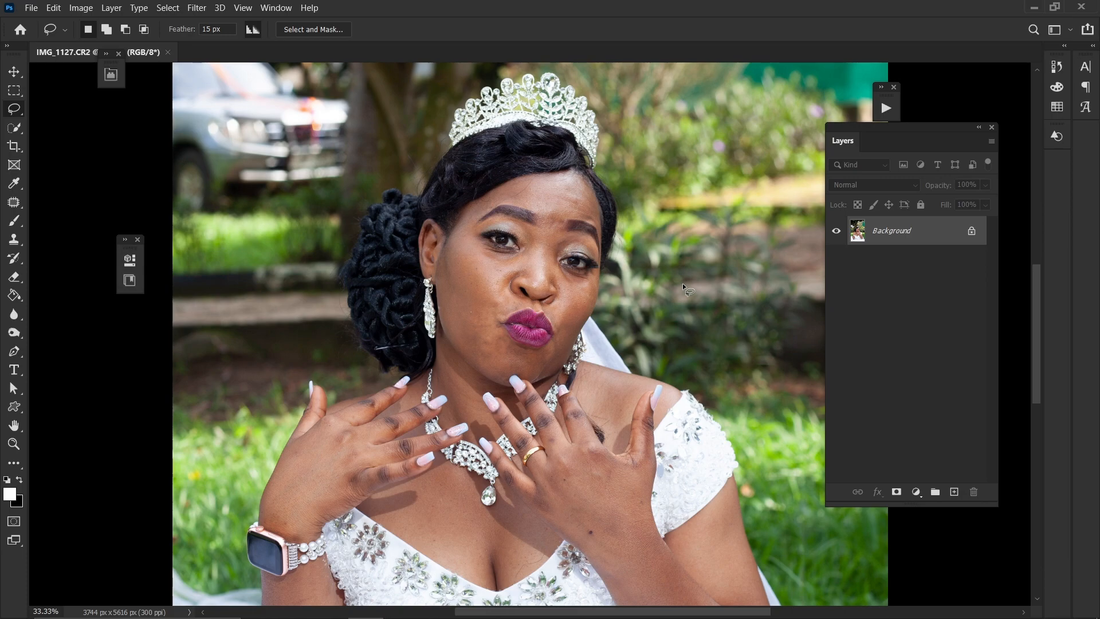
{"action": "key", "text": "ctrl+minus"}
{"action": "key", "text": "ctrl+minus"}
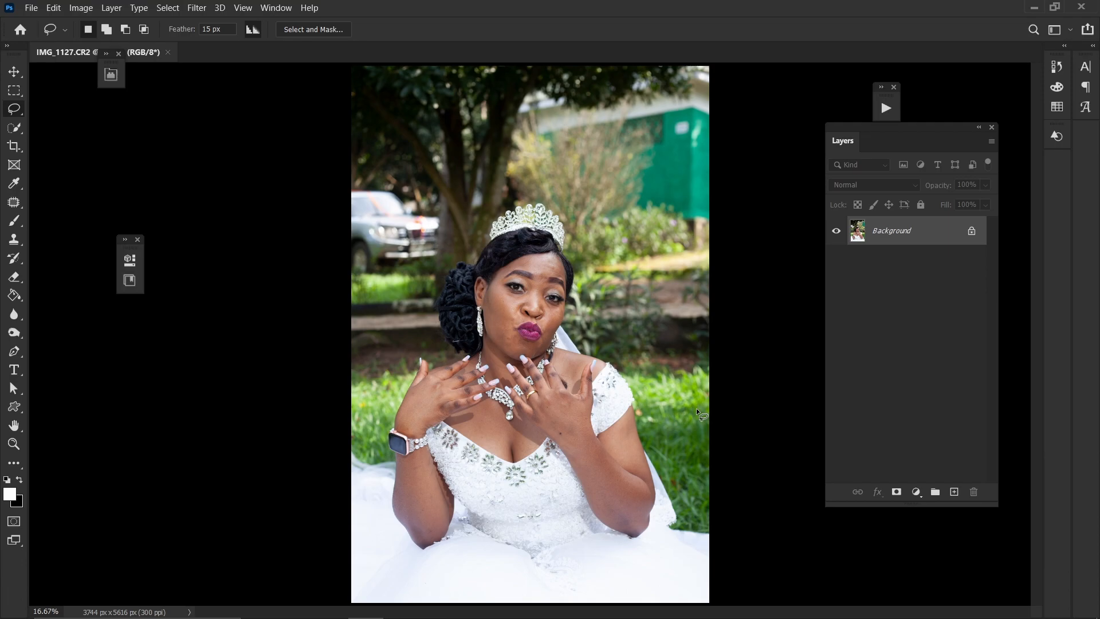
{"action": "key", "text": "ctrl+plus"}
{"action": "key", "text": "ctrl+plus"}
{"action": "key", "text": "ctrl+plus"}
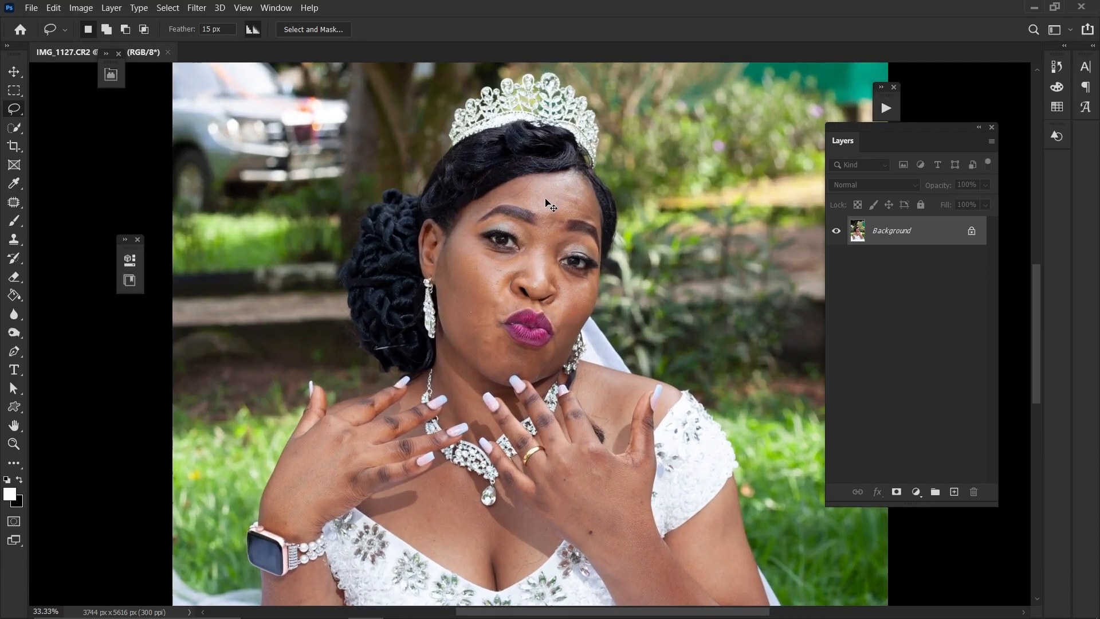
{"action": "key", "text": "ctrl+plus"}
{"action": "key", "text": "ctrl+plus"}
{"action": "key", "text": "ctrl+minus"}
{"action": "key", "text": "ctrl+minus"}
{"action": "key", "text": "ctrl+minus"}
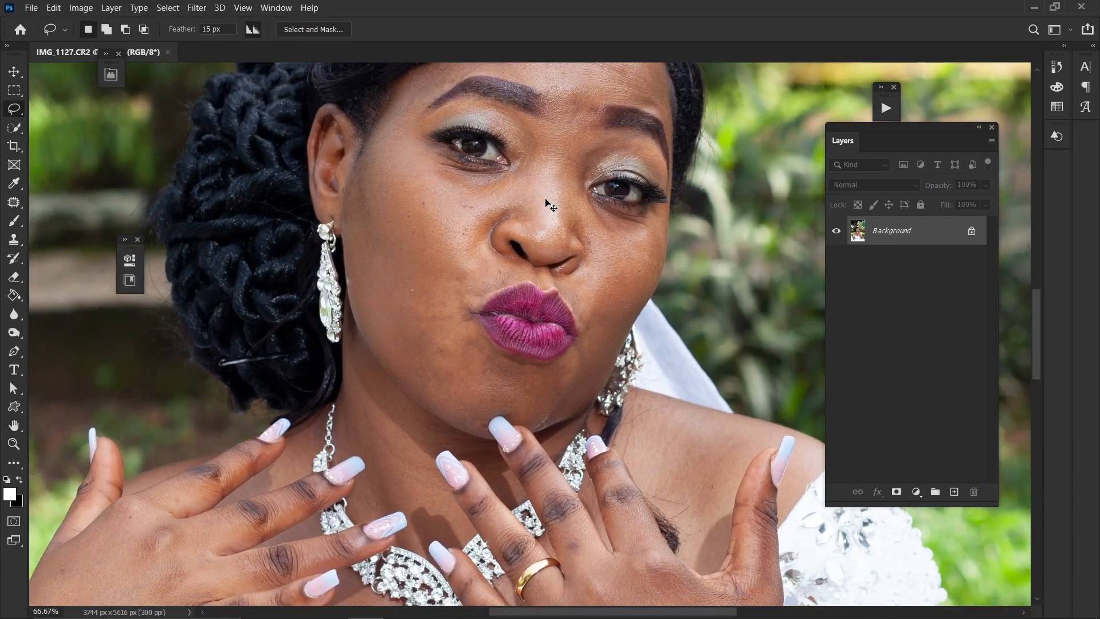
{"action": "key", "text": "ctrl+minus"}
{"action": "key", "text": "ctrl+minus"}
{"action": "key", "text": "ctrl+minus"}
{"action": "key", "text": "ctrl+minus"}
{"action": "key", "text": "ctrl+plus"}
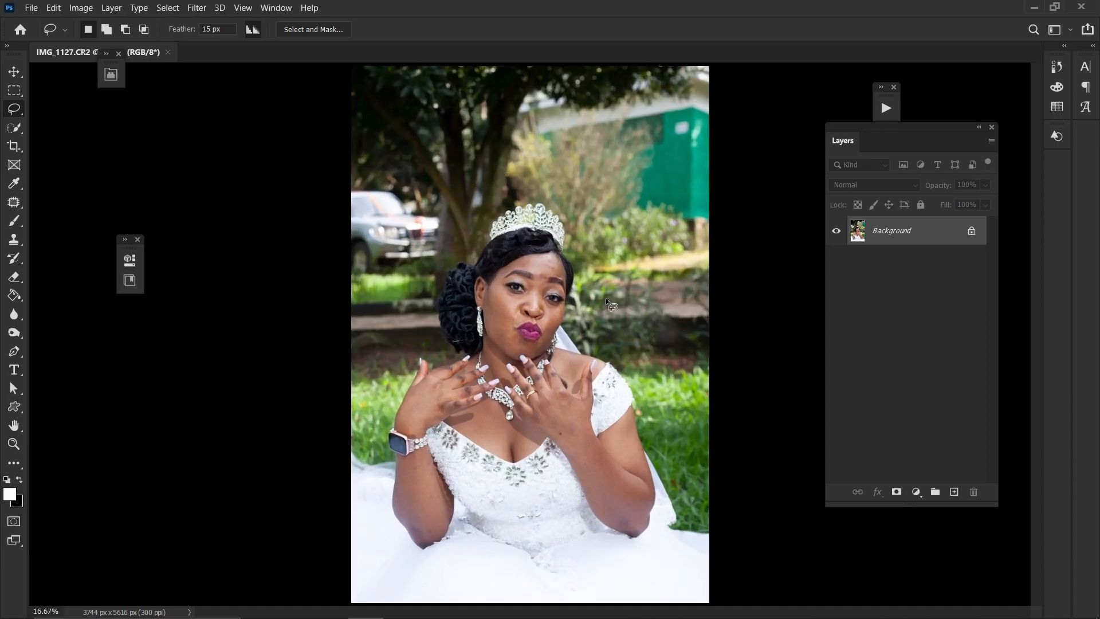
Duplicate the Background layer and open the copy in the Camera Raw Filter.
{"action": "key", "text": "ctrl+j"}
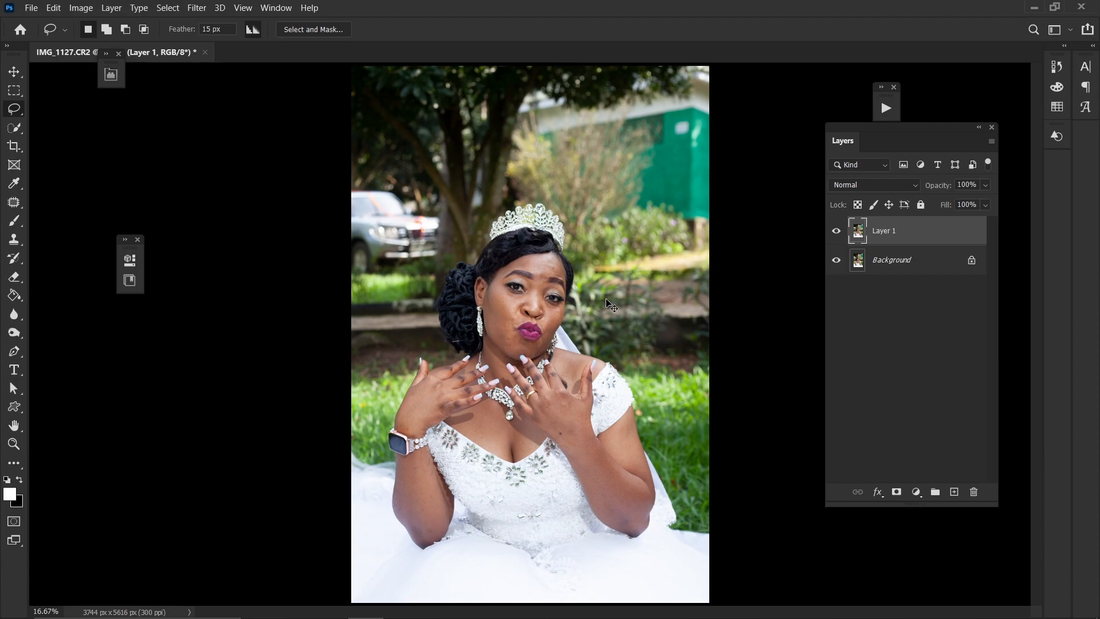
{"action": "left_click", "coordinate": [197, 9]}
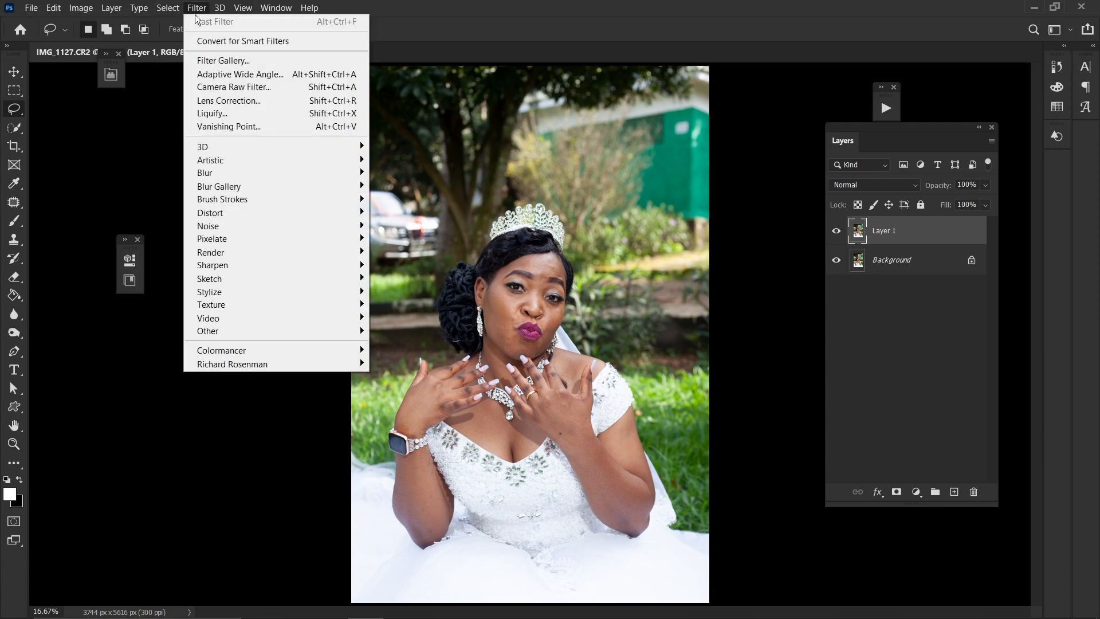
{"action": "left_click", "coordinate": [219, 87]}
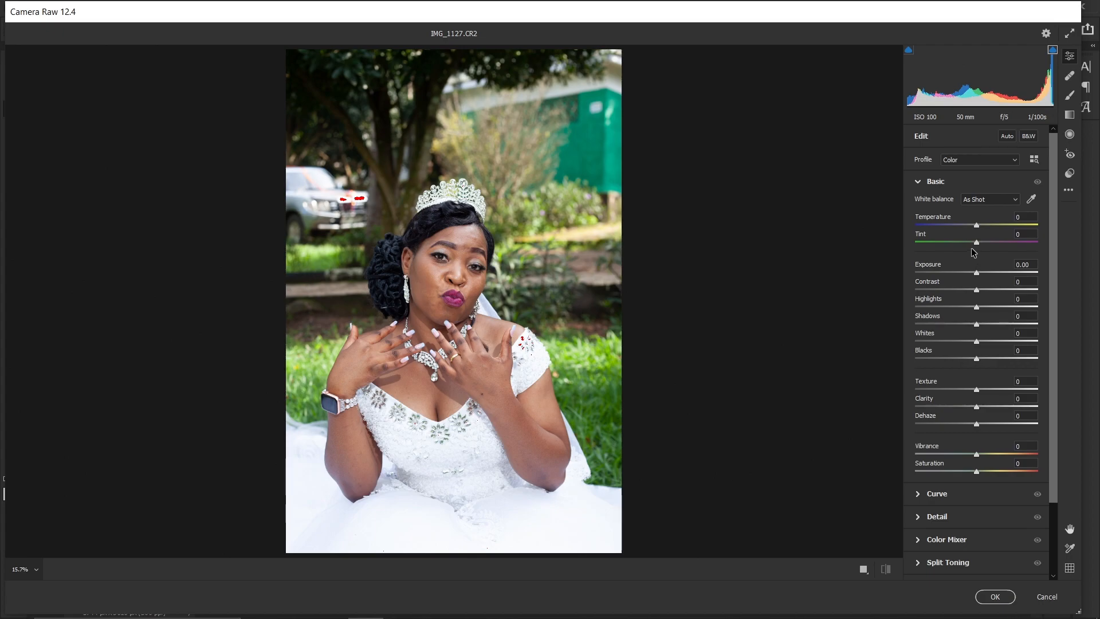
Raise the photo's Exposure to +0.40 and lower the Highlights to -28.
{"action": "left_click", "coordinate": [980, 276]}
{"action": "key", "text": "Up"}
{"action": "left_click_drag", "start_coordinate": [980, 276], "coordinate": [984, 277]}
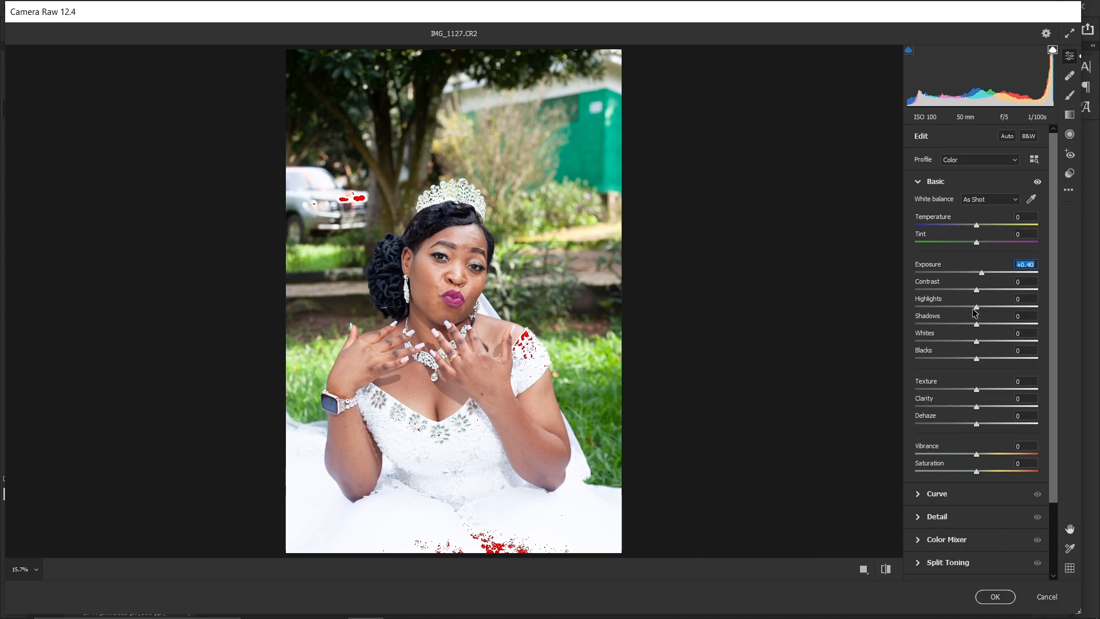
{"action": "mouse_move", "coordinate": [976, 307]}
{"action": "left_mouse_down"}
{"action": "mouse_move", "coordinate": [945, 292]}
{"action": "mouse_move", "coordinate": [977, 296]}
{"action": "mouse_move", "coordinate": [941, 281]}
{"action": "mouse_move", "coordinate": [986, 285]}
{"action": "mouse_move", "coordinate": [944, 281]}
{"action": "mouse_move", "coordinate": [958, 306]}
{"action": "left_mouse_up"}
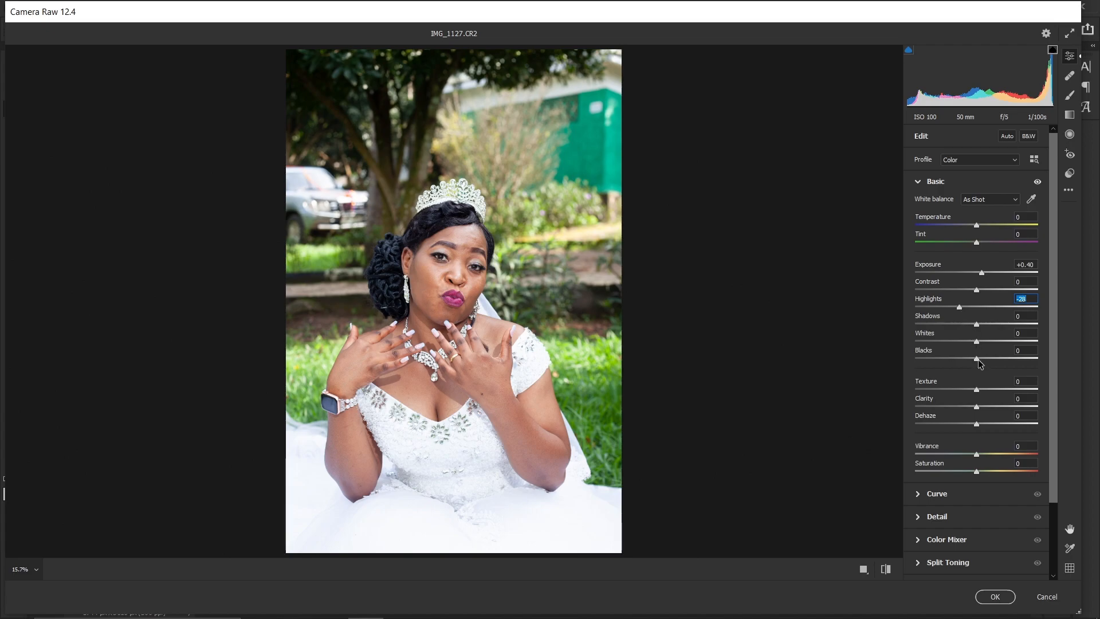
Lower the Whites to -43 to recover detail in the bright areas of the wedding dress.
{"action": "key", "text": "ctrl+plus"}
{"action": "left_click_drag", "start_coordinate": [623, 345], "coordinate": [614, 193]}
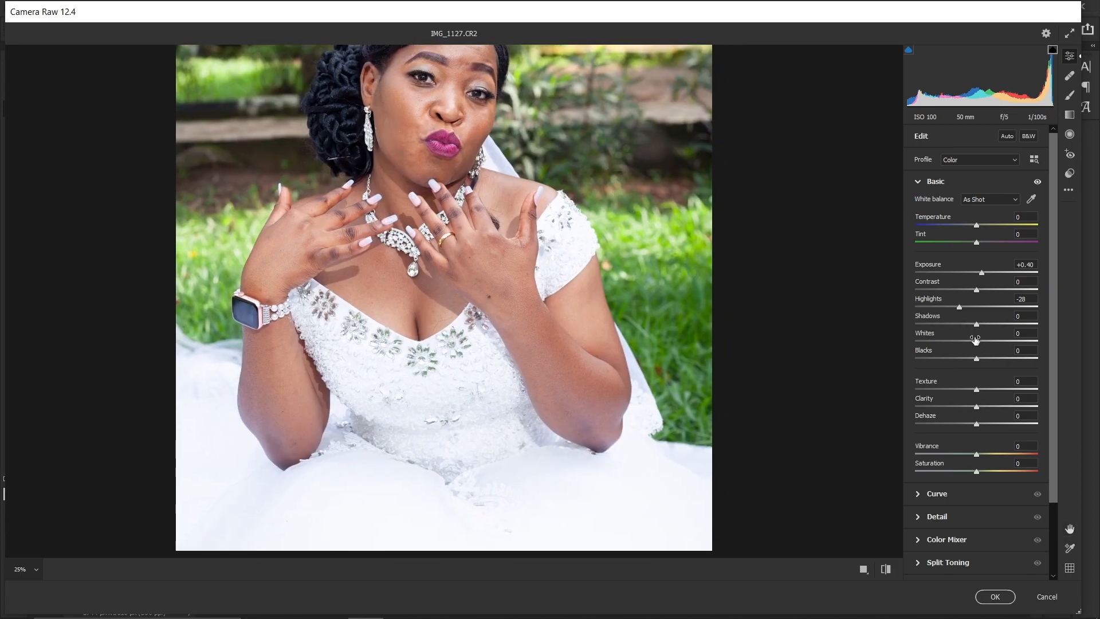
{"action": "left_click_drag", "start_coordinate": [975, 339], "coordinate": [950, 311]}
{"action": "key", "text": "Down"}
{"action": "key", "text": "Up"}
{"action": "key", "text": "Up"}
{"action": "key", "text": "Up"}
{"action": "key", "text": "Up"}
{"action": "key", "text": "Up"}
{"action": "key", "text": "Up"}
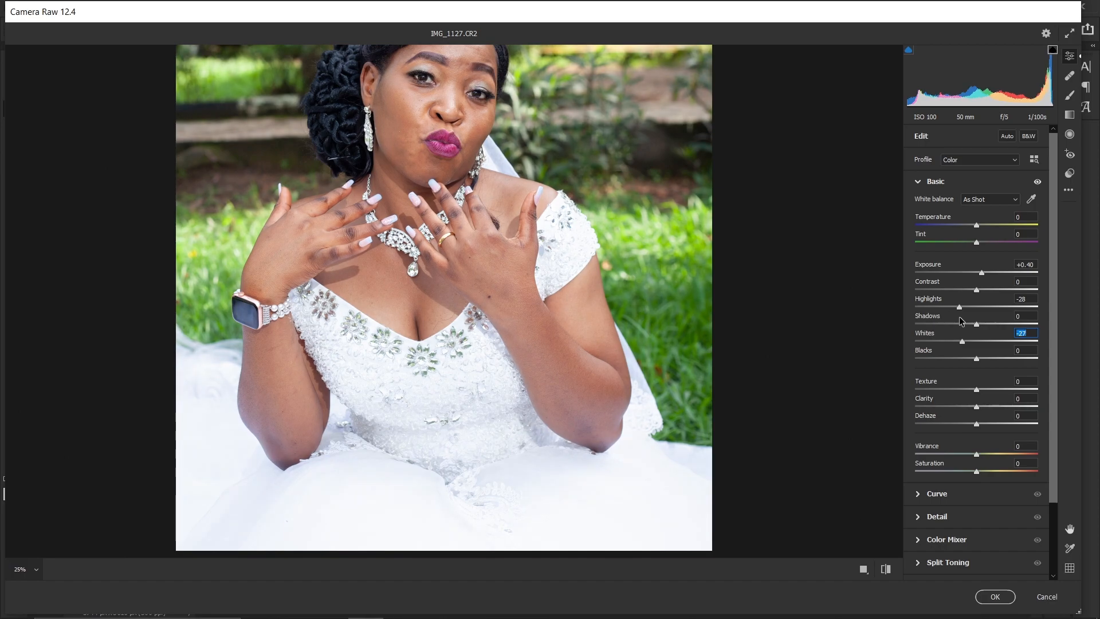
{"action": "key", "text": "Down"}
{"action": "key", "text": "Down"}
{"action": "key", "text": "Down"}
{"action": "key", "text": "Down"}
{"action": "key", "text": "Down"}
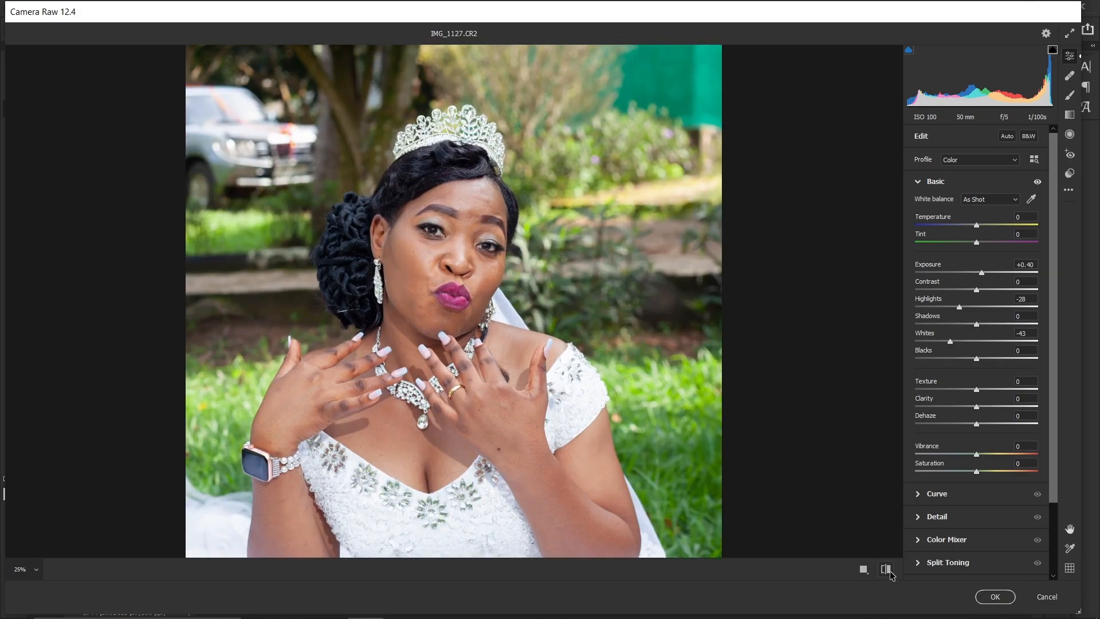
Compare the adjusted photo with its default settings, checking both the bride and the whole frame.
{"action": "key", "text": "o"}
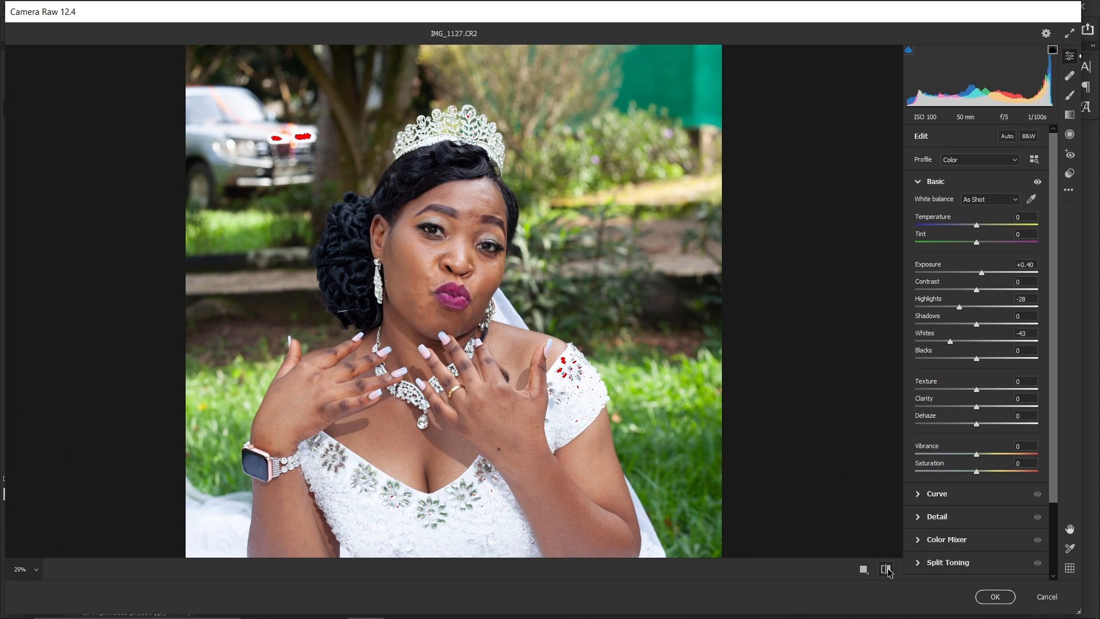
{"action": "left_click", "coordinate": [886, 569]}
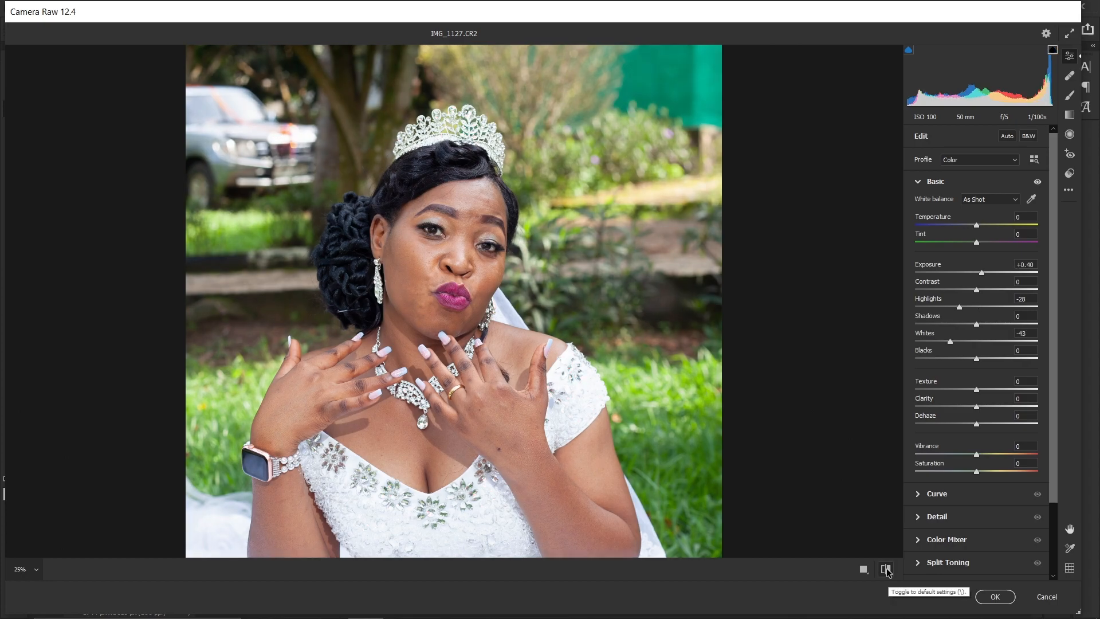
{"action": "left_click", "coordinate": [886, 570]}
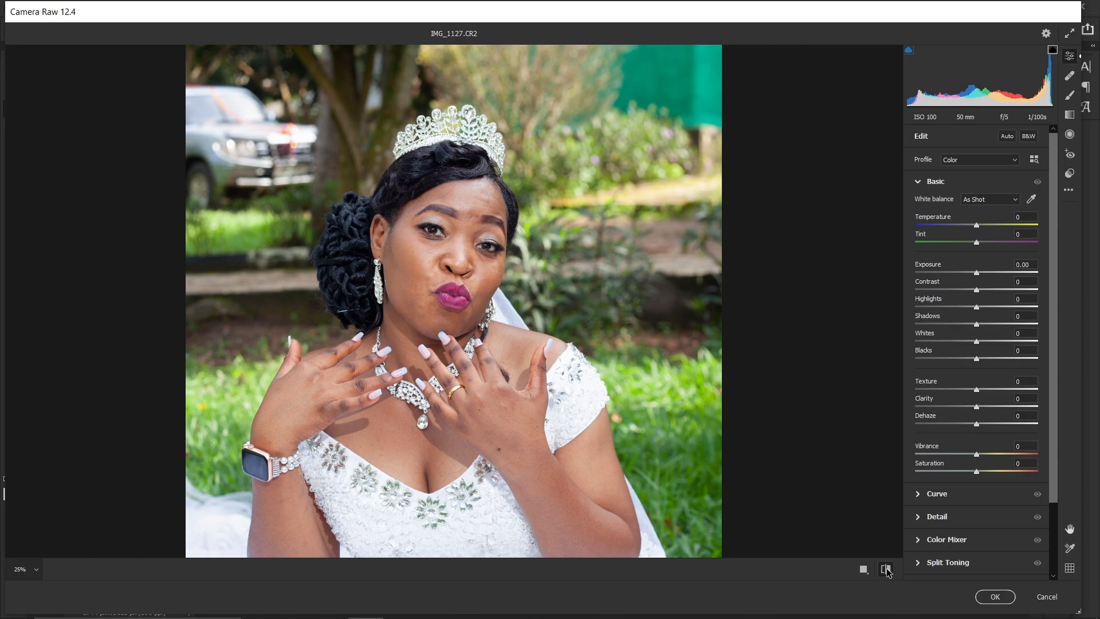
{"action": "left_click", "coordinate": [887, 570]}
{"action": "key", "text": "ctrl+minus"}
{"action": "key", "text": "ctrl+plus"}
{"action": "key", "text": "ctrl+minus"}
{"action": "key", "text": "ctrl+plus"}
Lower the Blacks to -34 and raise the Shadows to +36.
{"action": "left_click_drag", "start_coordinate": [974, 360], "coordinate": [961, 342]}
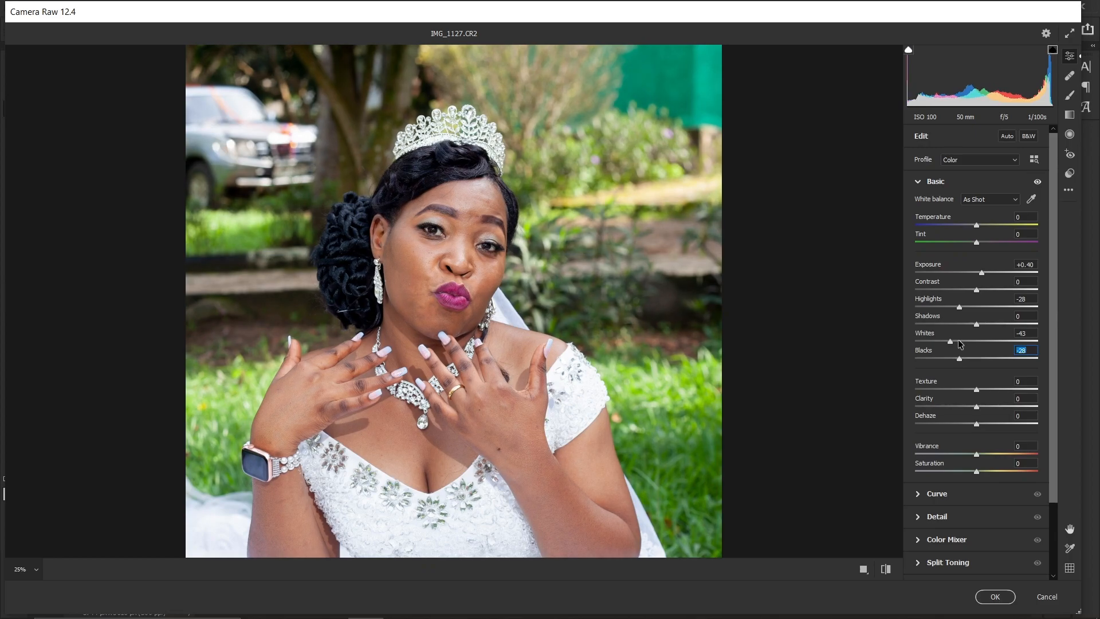
{"action": "key", "text": "ctrl+minus"}
{"action": "key", "text": "ctrl+plus"}
{"action": "key", "text": "ctrl+minus"}
{"action": "key", "text": "ctrl+plus"}
{"action": "left_click_drag", "start_coordinate": [985, 329], "coordinate": [1000, 323]}
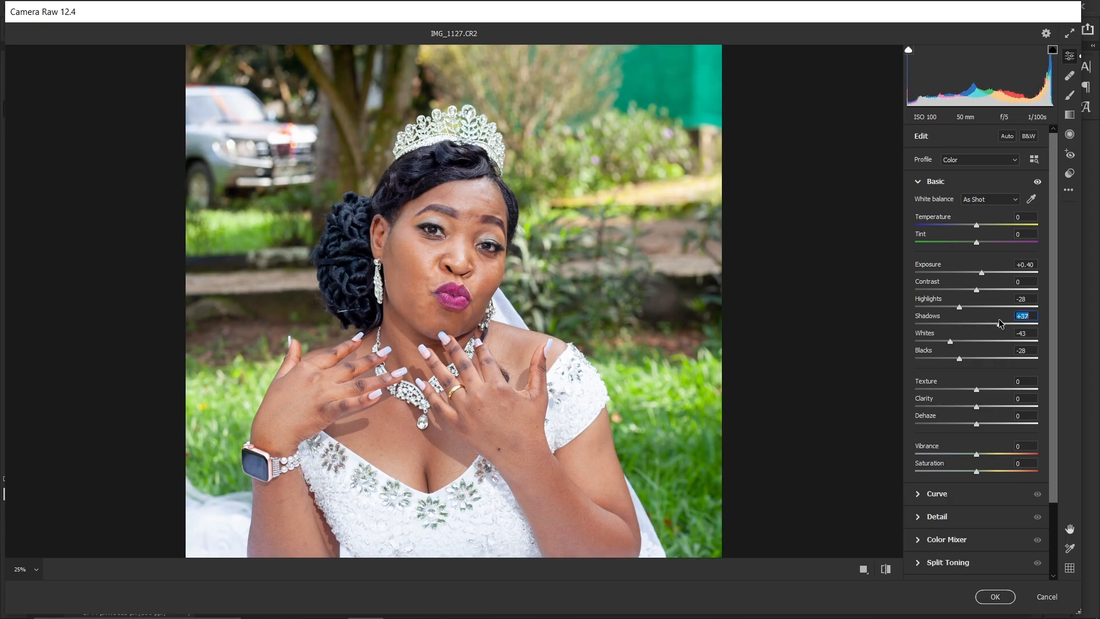
{"action": "left_click_drag", "start_coordinate": [999, 324], "coordinate": [998, 322]}
{"action": "left_click_drag", "start_coordinate": [958, 356], "coordinate": [957, 356]}
Toggle between the default and current settings and inspect the tonal adjustments on the full photo and up close.
{"action": "key", "text": "ctrl+minus"}
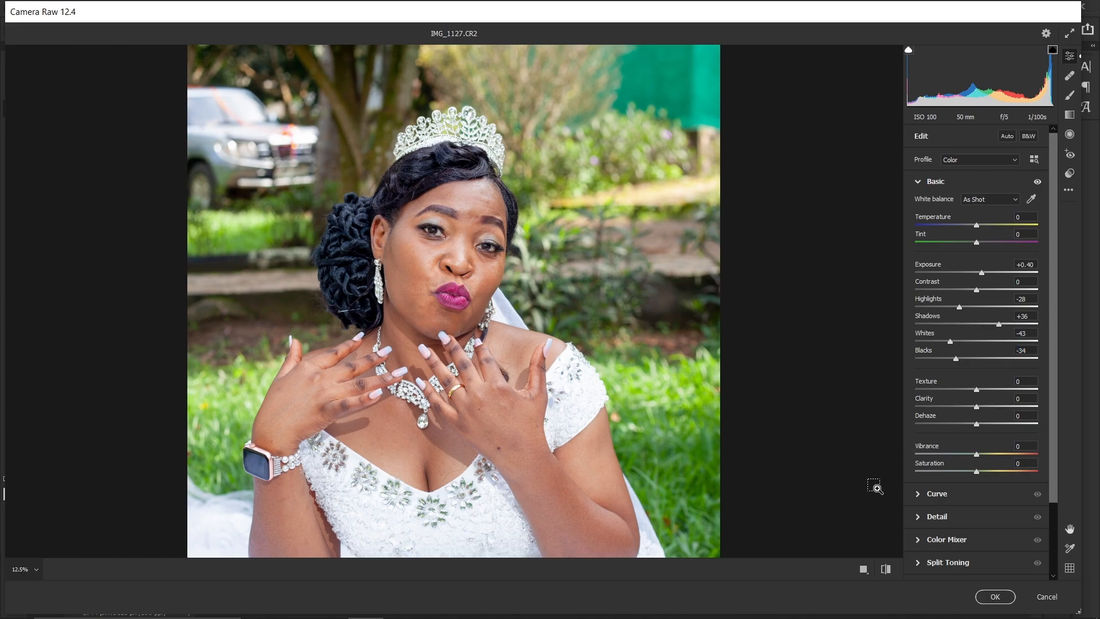
{"action": "left_click", "coordinate": [887, 570]}
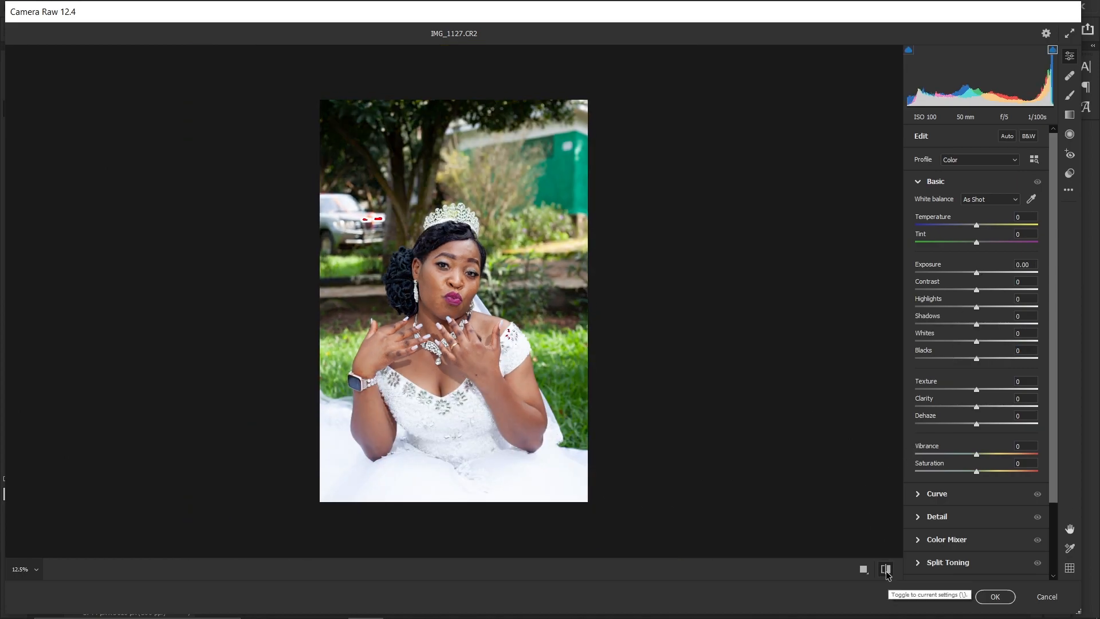
{"action": "left_click", "coordinate": [887, 570]}
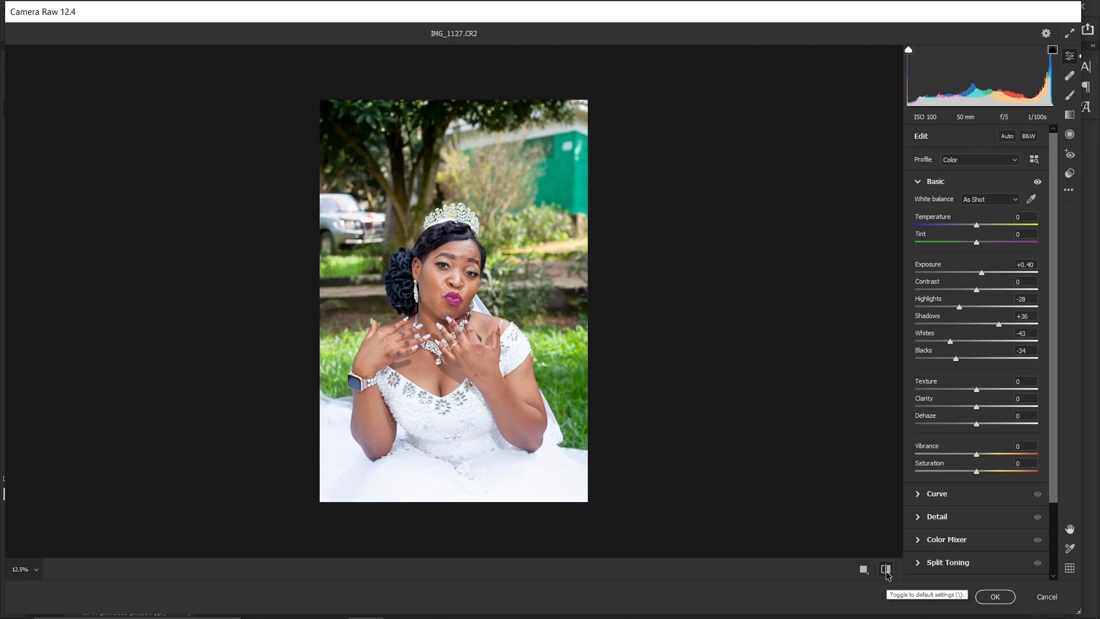
{"action": "key", "text": "ctrl+plus"}
{"action": "key", "text": "ctrl+plus"}
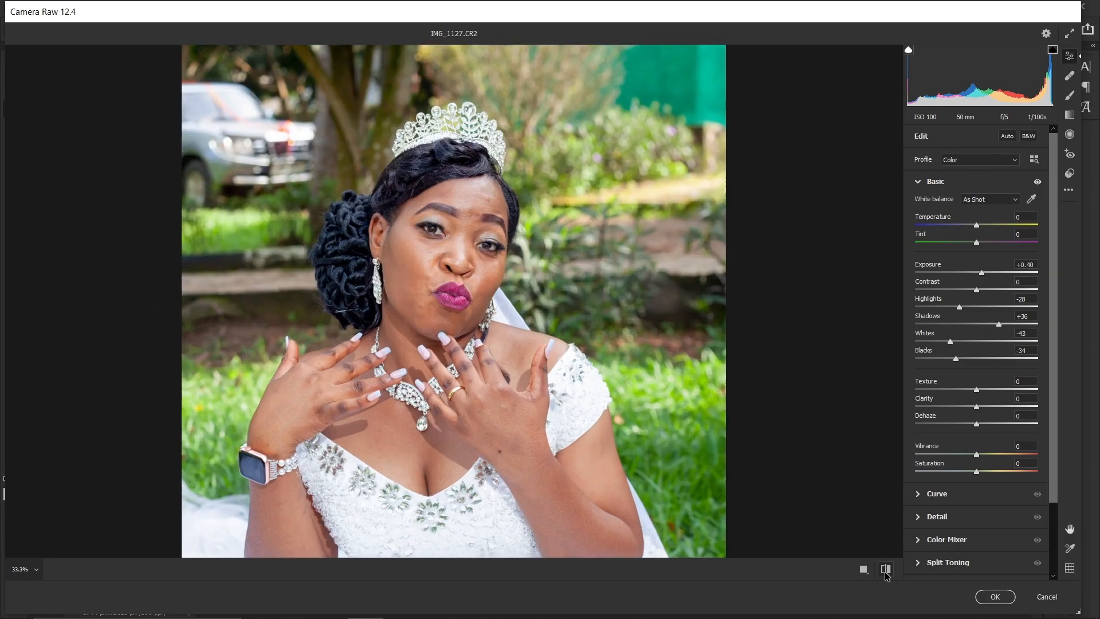
{"action": "key", "text": "ctrl+minus"}
{"action": "key", "text": "ctrl+minus"}
{"action": "key", "text": "ctrl+plus"}
{"action": "key", "text": "ctrl+minus"}
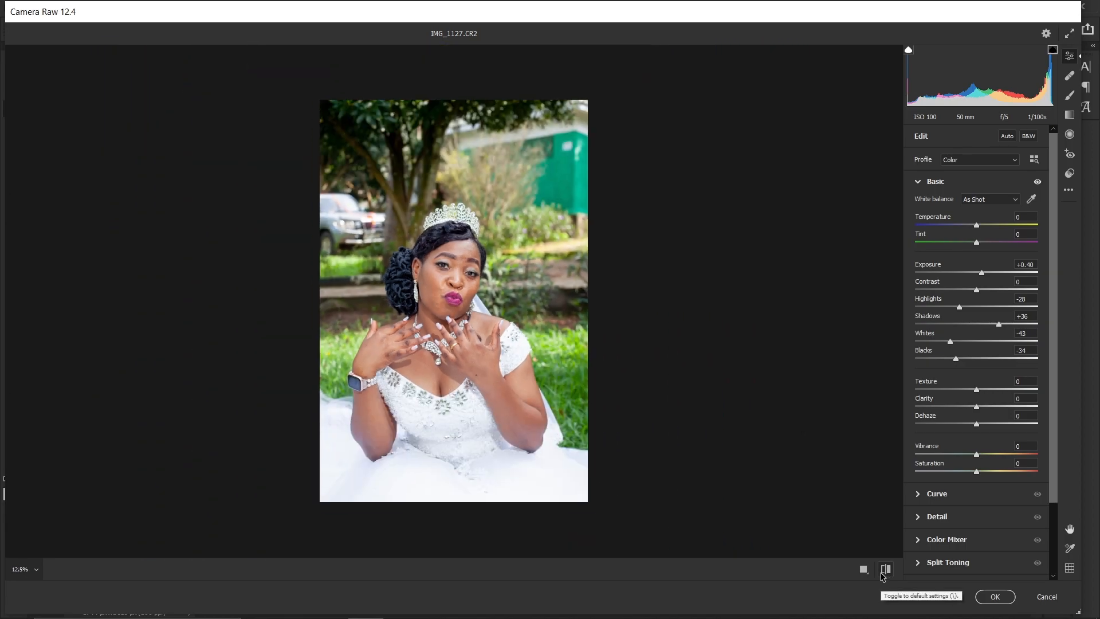
{"action": "key", "text": "ctrl+plus"}
{"action": "key", "text": "ctrl+minus"}
{"action": "key", "text": "ctrl+plus"}
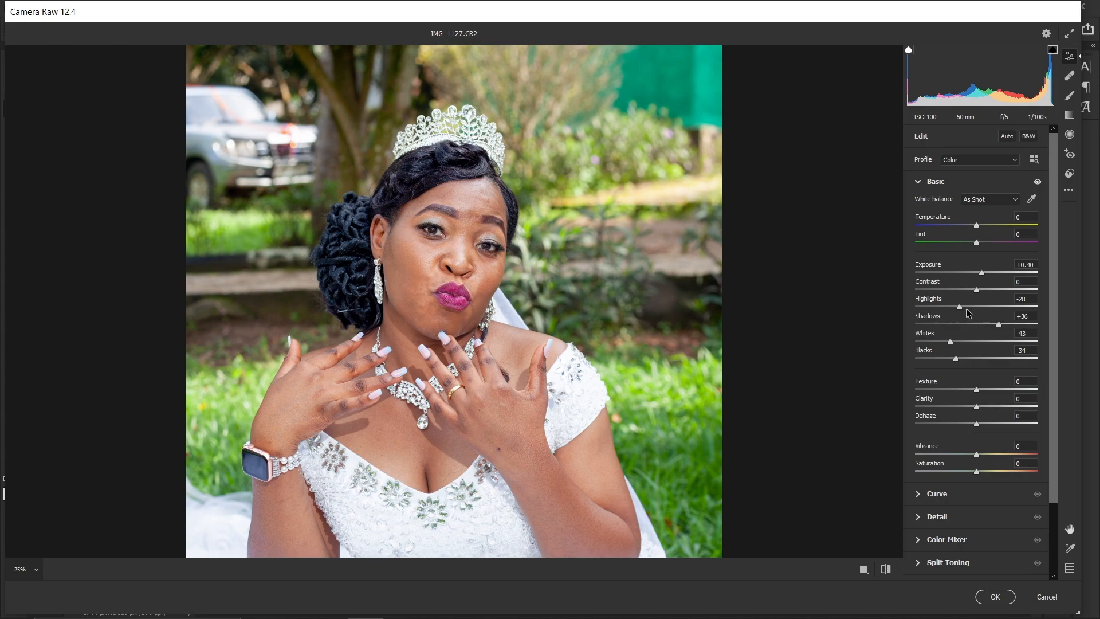
Set the Contrast to +4 while judging the effect on the bride's face up close.
{"action": "key", "text": "ctrl+plus"}
{"action": "key", "text": "ctrl+plus"}
{"action": "key", "text": "ctrl+plus"}
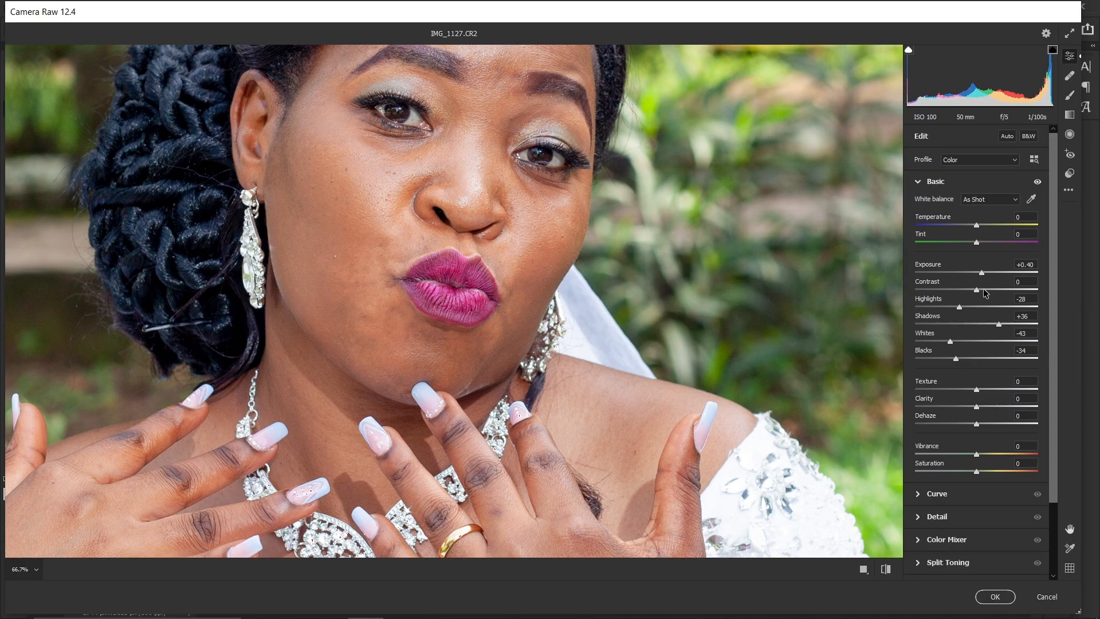
{"action": "left_click", "coordinate": [982, 290]}
{"action": "key", "text": "Up"}
{"action": "left_click_drag", "start_coordinate": [983, 291], "coordinate": [980, 287]}
Review the contrast adjustment on the whole photo and on a closer view of the bride.
{"action": "key", "text": "ctrl+minus"}
{"action": "key", "text": "ctrl+0"}
{"action": "key", "text": "ctrl+plus"}
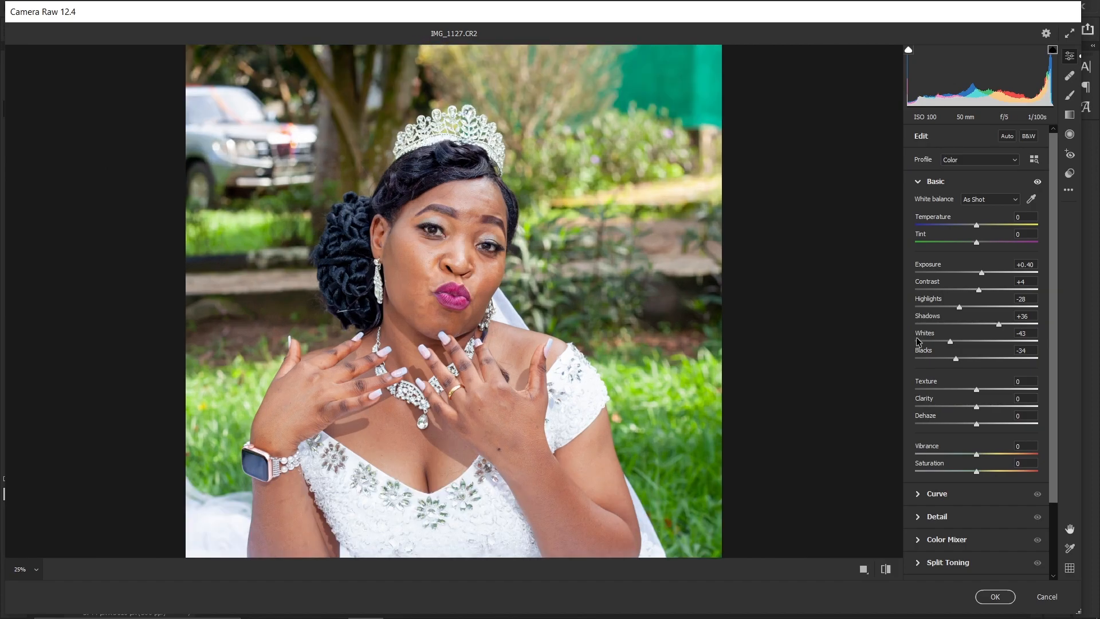
{"action": "key", "text": "ctrl+plus"}
{"action": "key", "text": "ctrl+minus"}
{"action": "key", "text": "ctrl+minus"}
{"action": "key", "text": "ctrl+plus"}
{"action": "key", "text": "ctrl+minus"}
{"action": "key", "text": "ctrl+plus"}
{"action": "key", "text": "ctrl+minus"}
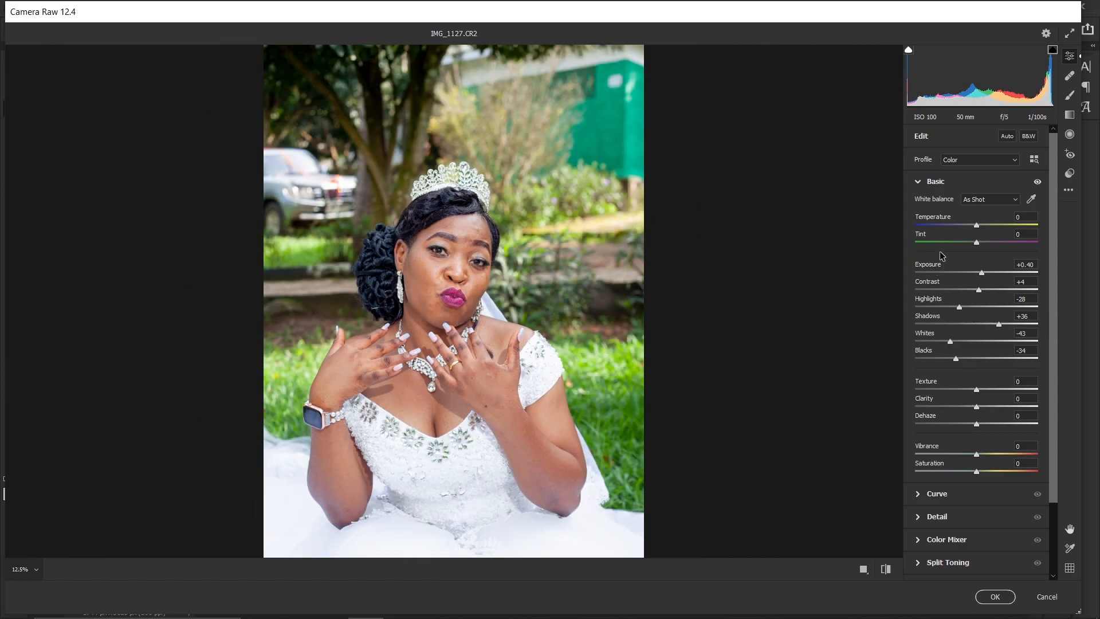
Cool the white balance by setting Temperature to -8, and compare the result with the default settings.
{"action": "key", "text": "ctrl+plus"}
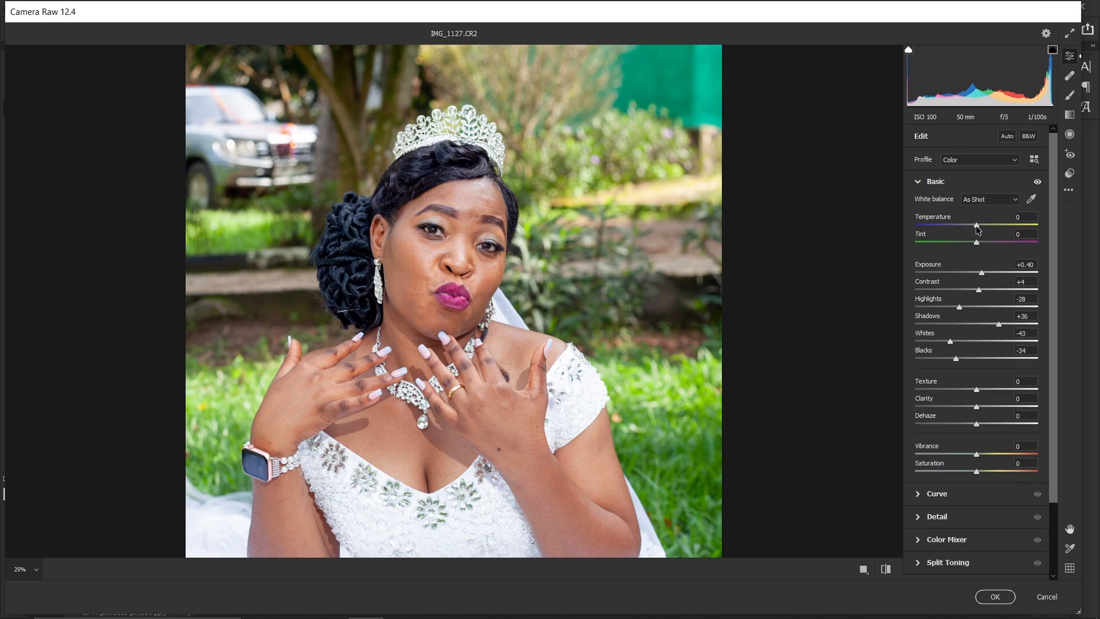
{"action": "left_click_drag", "start_coordinate": [978, 229], "coordinate": [973, 226]}
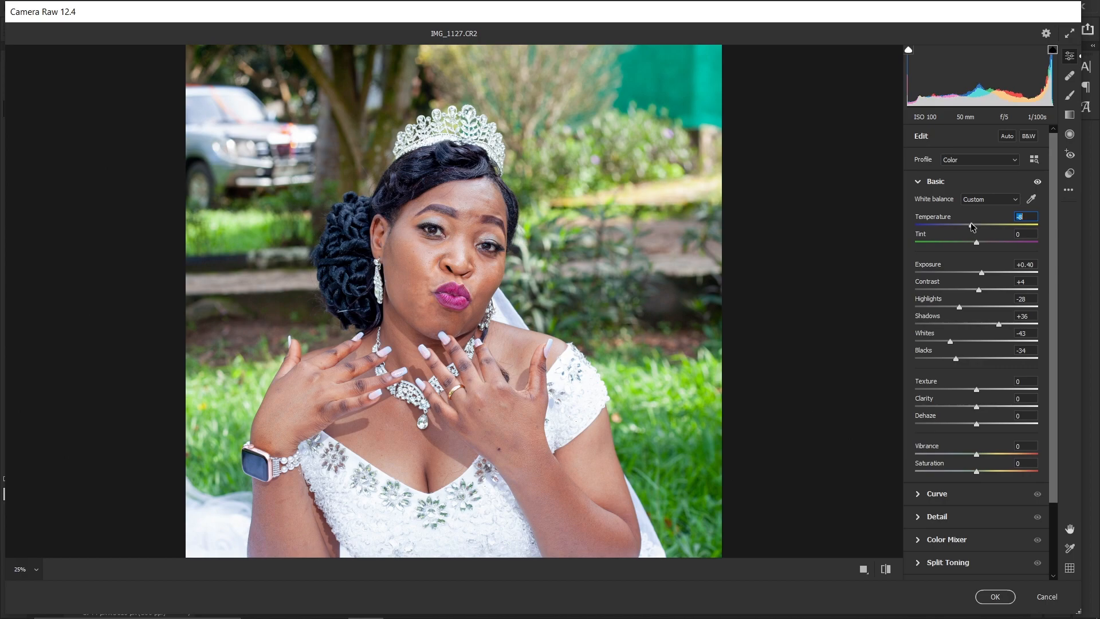
{"action": "scroll", "coordinate": [794, 533], "scroll_direction": "down", "scroll_amount": 2}
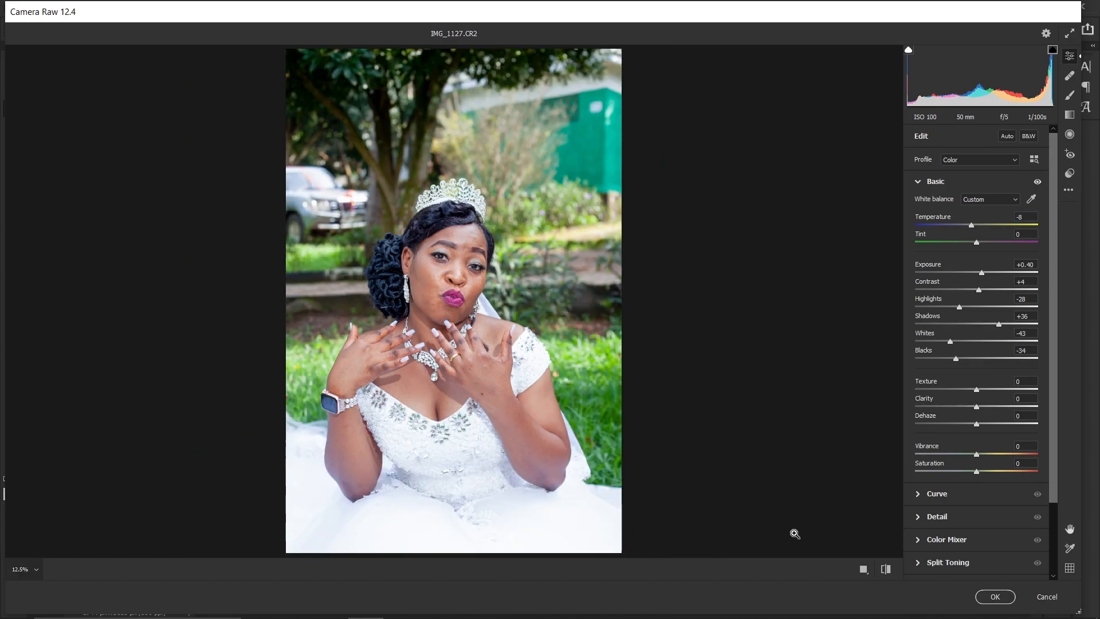
{"action": "scroll", "coordinate": [815, 551], "scroll_direction": "up", "scroll_amount": 2}
{"action": "left_click", "coordinate": [886, 569]}
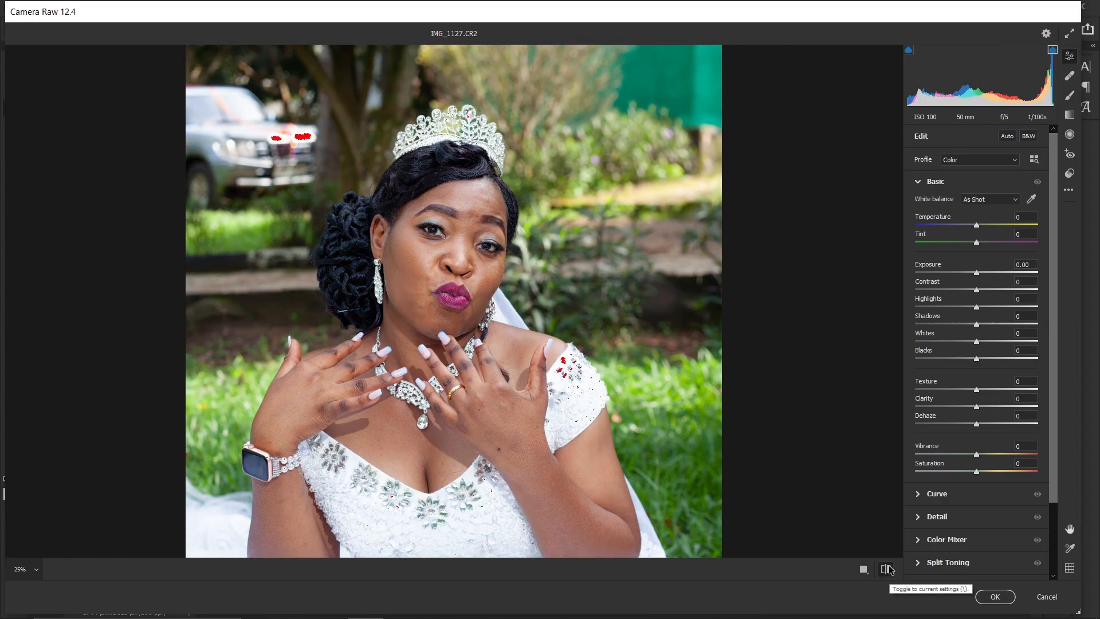
{"action": "left_click", "coordinate": [887, 569]}
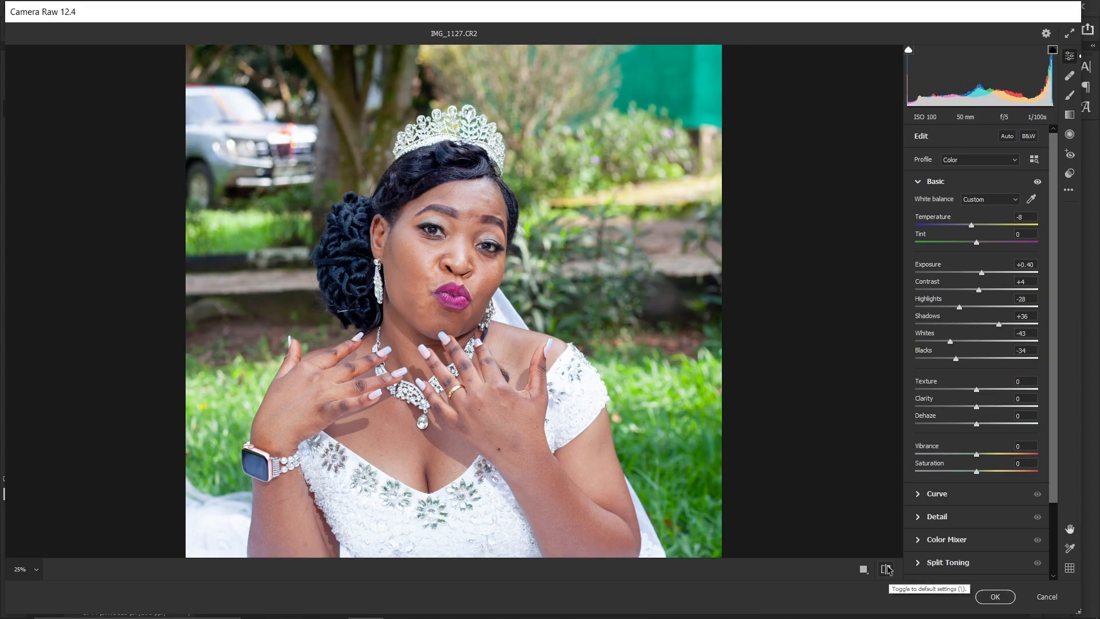
Toggle between the default and current settings to review the basic tone and white balance corrections.
{"action": "scroll", "coordinate": [887, 569], "scroll_direction": "down", "scroll_amount": 2}
{"action": "scroll", "coordinate": [887, 569], "scroll_direction": "up", "scroll_amount": 2}
{"action": "left_click", "coordinate": [885, 569]}
{"action": "left_click", "coordinate": [886, 570]}
{"action": "left_click", "coordinate": [886, 570]}
{"action": "left_click", "coordinate": [886, 570]}
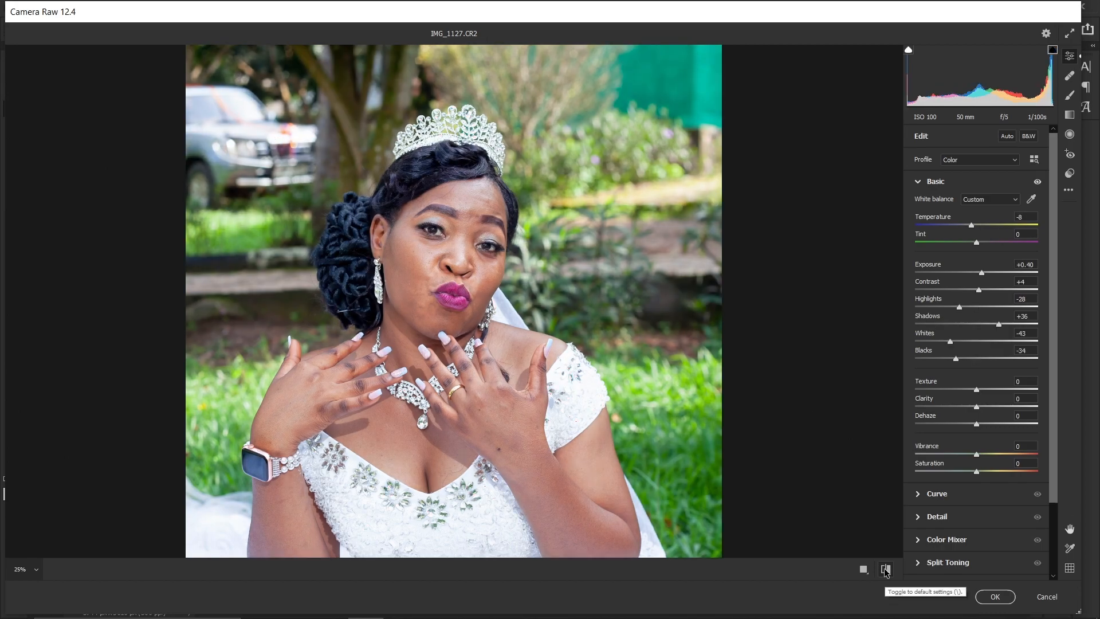
Add a midtone point to the main RGB point curve at input 122, output 116.
{"action": "left_click", "coordinate": [949, 182]}
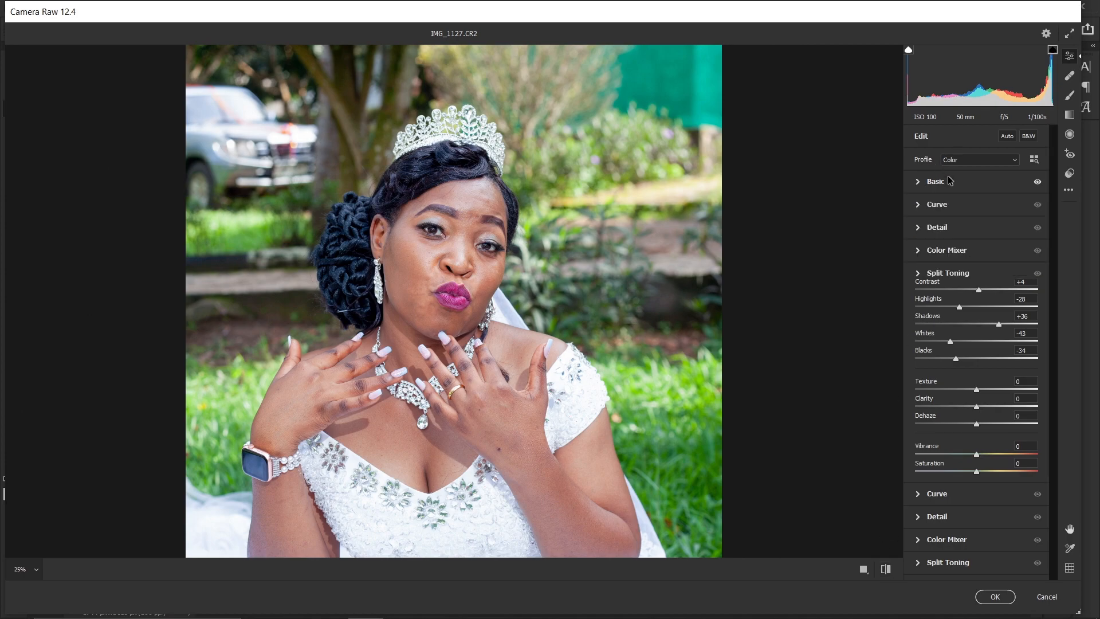
{"action": "left_click", "coordinate": [953, 205]}
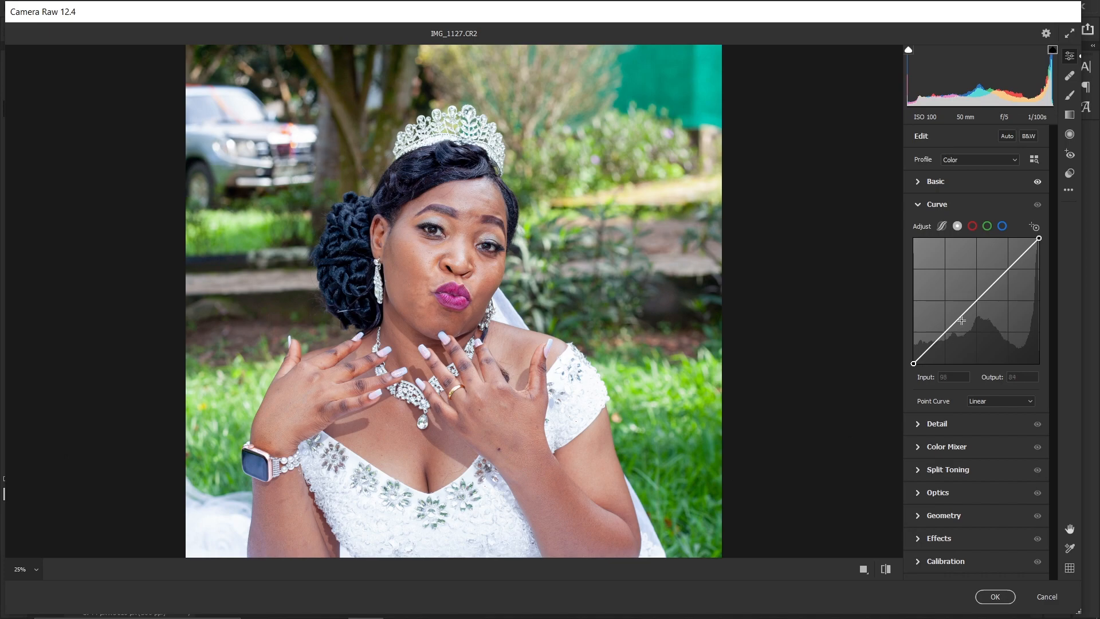
{"action": "mouse_move", "coordinate": [972, 305]}
{"action": "left_mouse_down"}
{"action": "mouse_move", "coordinate": [964, 298]}
{"action": "mouse_move", "coordinate": [974, 306]}
{"action": "left_mouse_up"}
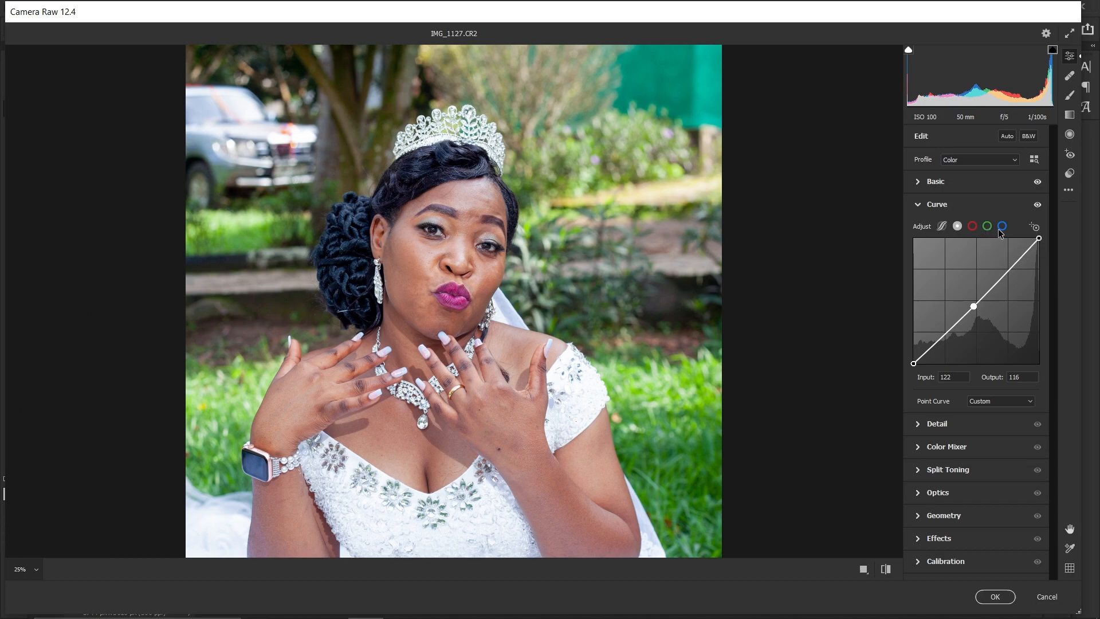
Add a midtone point to the red channel curve and settle it at input 120, output 121.
{"action": "left_click", "coordinate": [972, 225]}
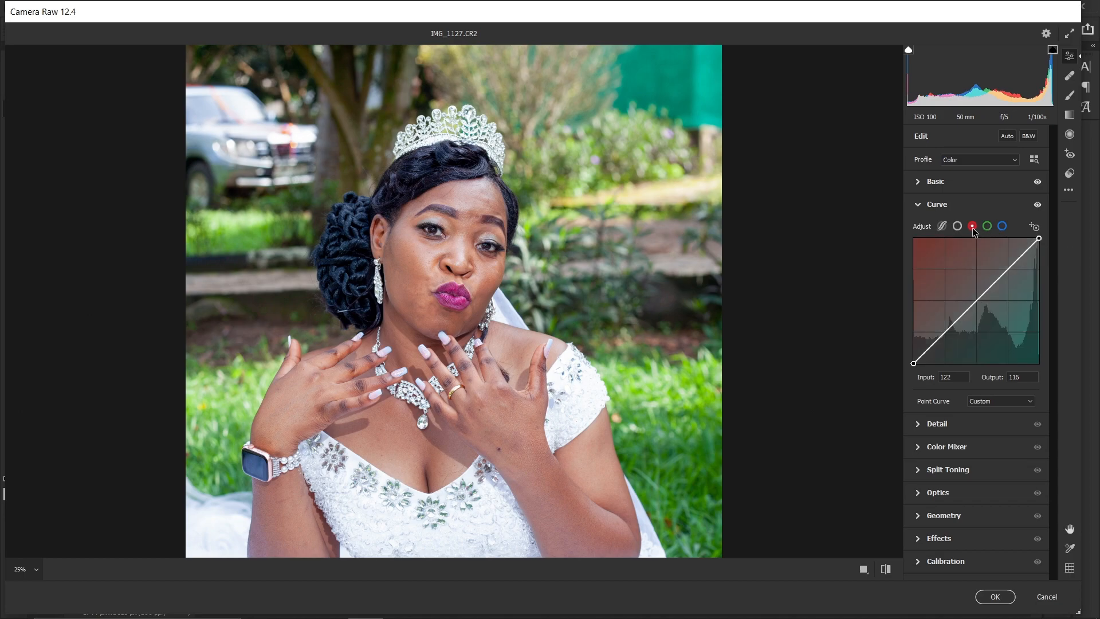
{"action": "left_click_drag", "start_coordinate": [973, 304], "coordinate": [978, 300]}
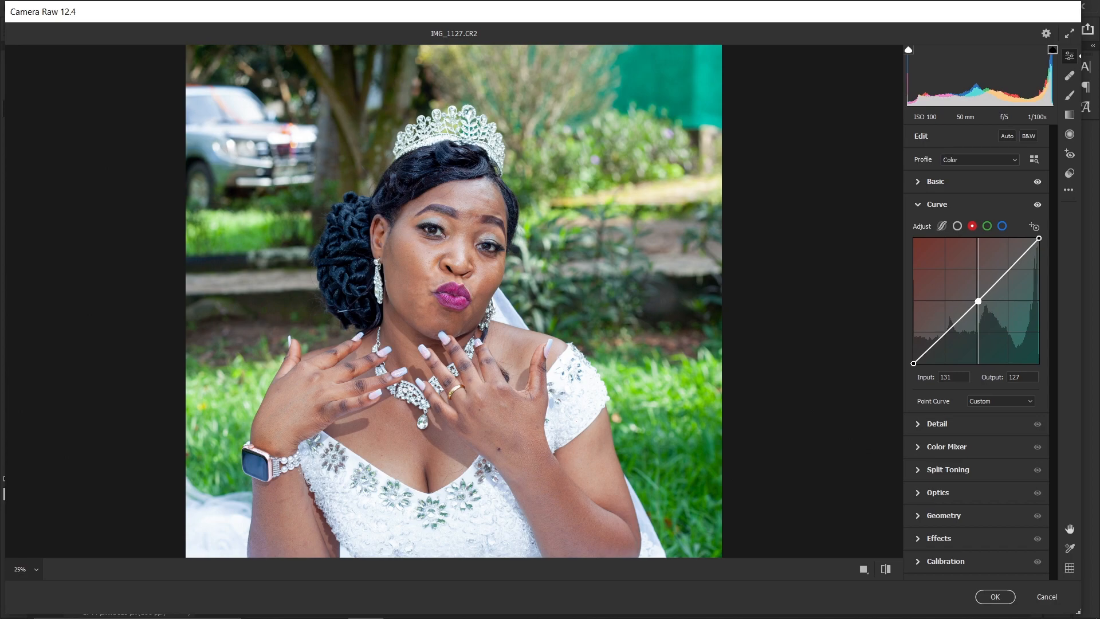
{"action": "left_click_drag", "start_coordinate": [978, 301], "coordinate": [976, 300]}
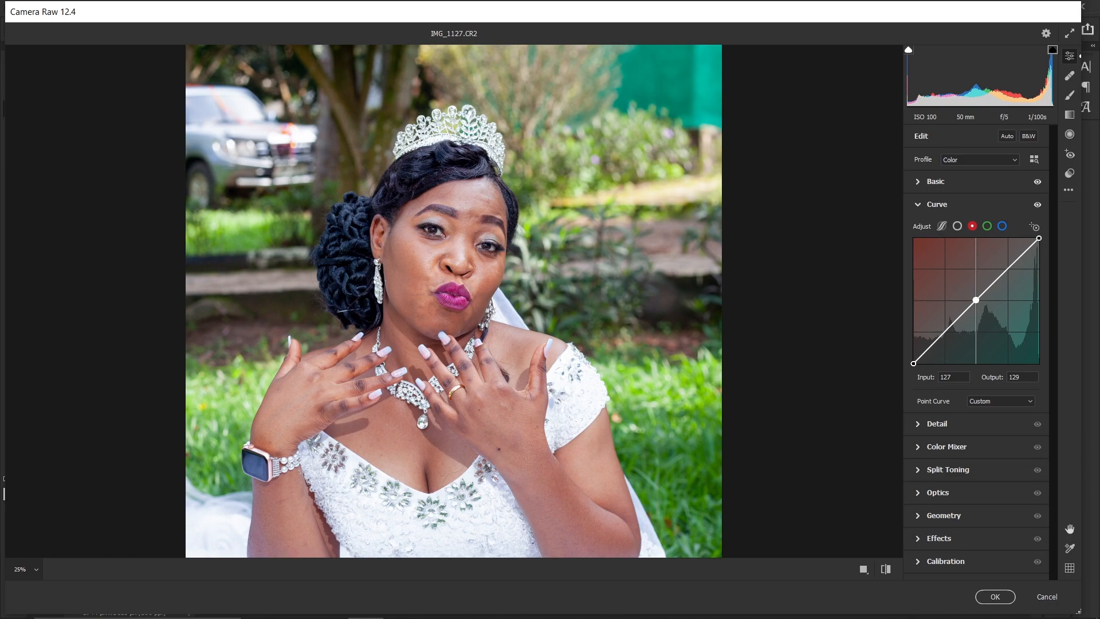
{"action": "left_click_drag", "start_coordinate": [976, 300], "coordinate": [972, 304]}
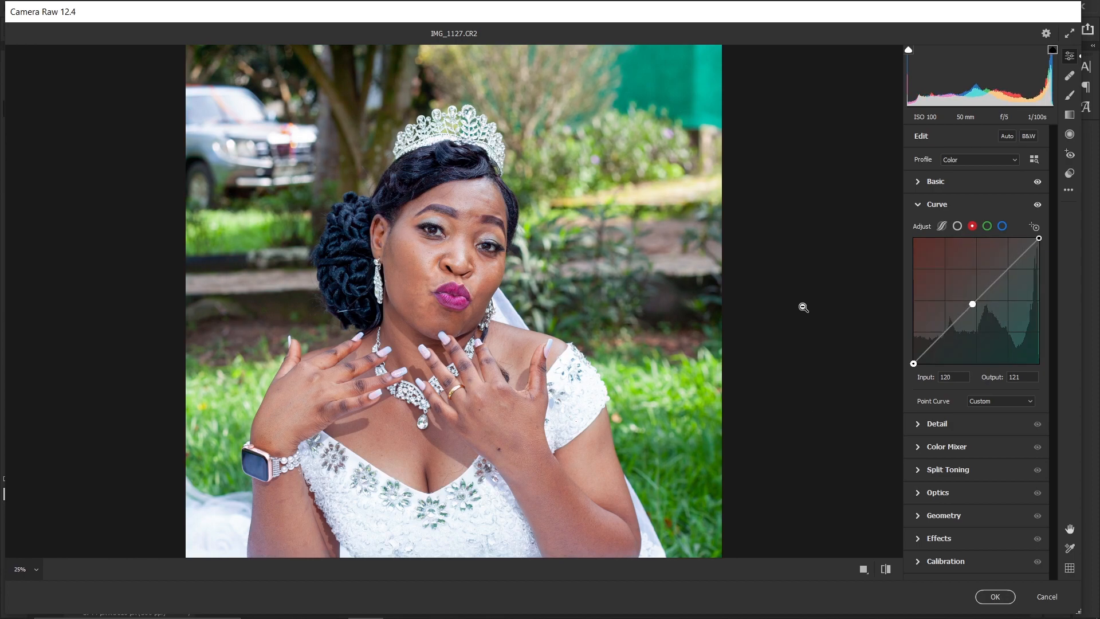
Raise the green channel curve's midtones to input 125, output 130, and compare the photo with the default settings.
{"action": "left_click", "coordinate": [987, 225]}
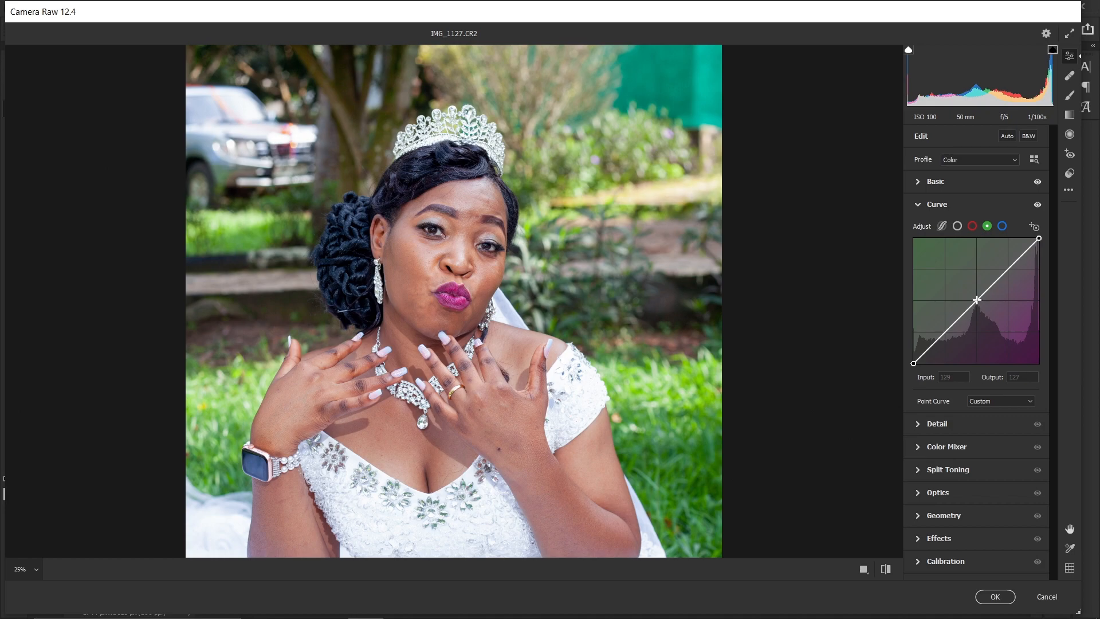
{"action": "left_click", "coordinate": [975, 299]}
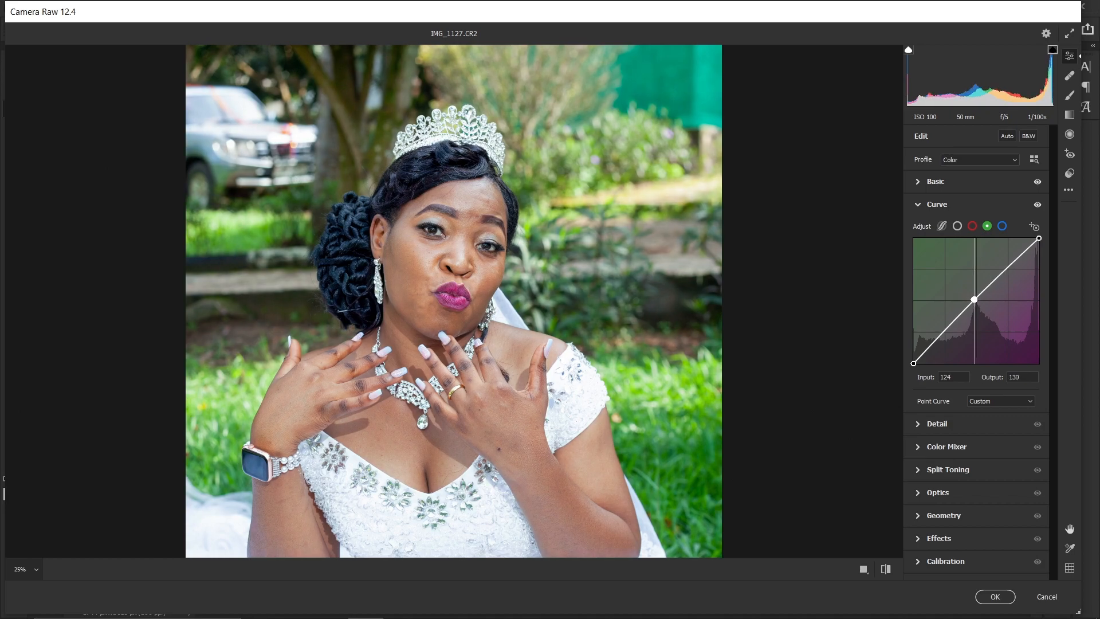
{"action": "left_click_drag", "start_coordinate": [974, 299], "coordinate": [975, 299]}
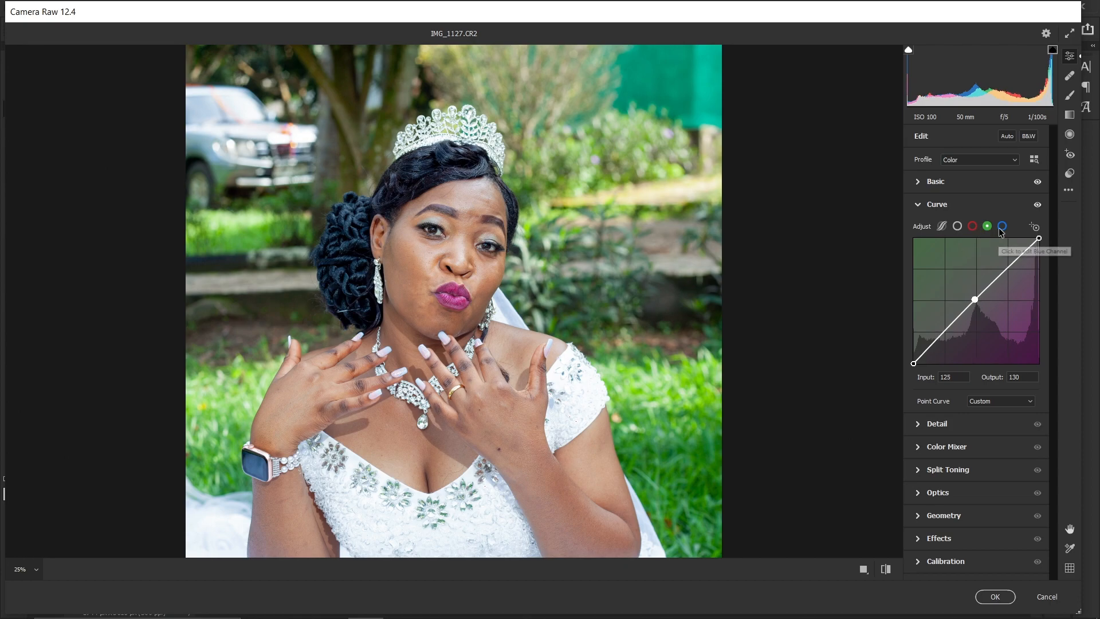
{"action": "left_click", "coordinate": [885, 569]}
{"action": "left_click", "coordinate": [885, 569]}
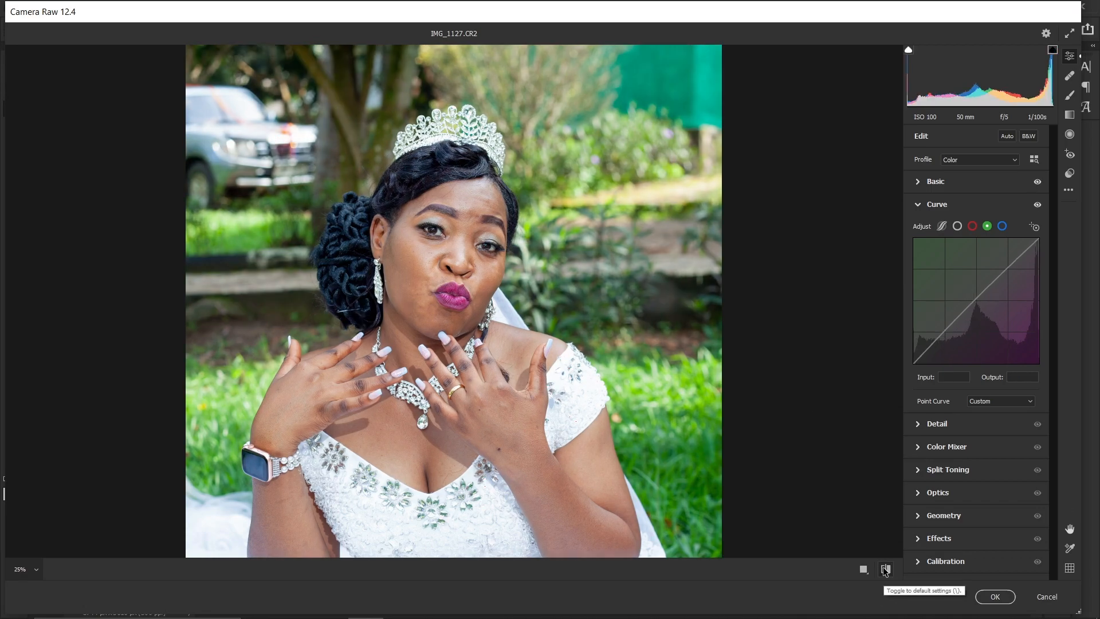
{"action": "left_click", "coordinate": [885, 569]}
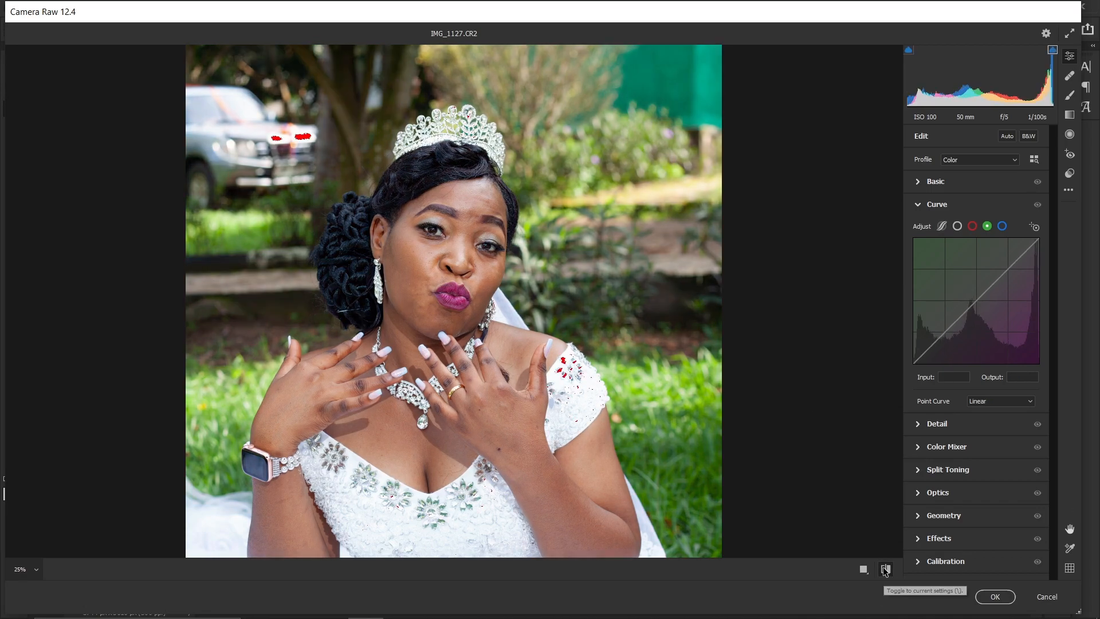
{"action": "left_click", "coordinate": [885, 569]}
{"action": "left_click", "coordinate": [885, 569]}
Ease the green channel curve's midtone point down to about input 122, output 125, and finish the curve adjustments.
{"action": "left_click", "coordinate": [975, 300]}
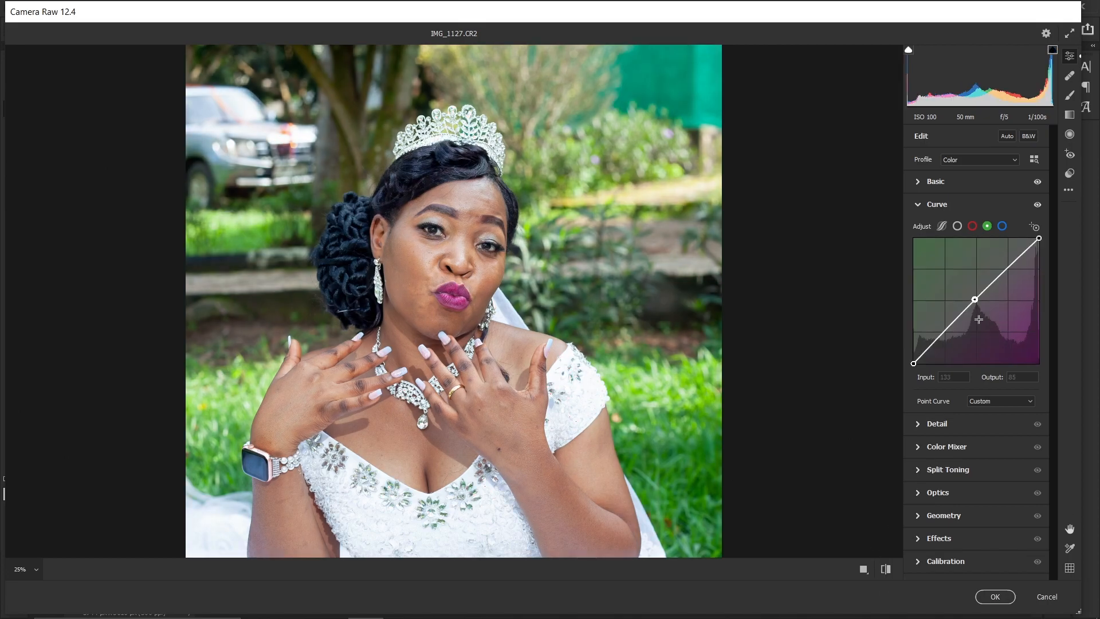
{"action": "left_click_drag", "start_coordinate": [976, 300], "coordinate": [974, 300]}
{"action": "left_click", "coordinate": [974, 299]}
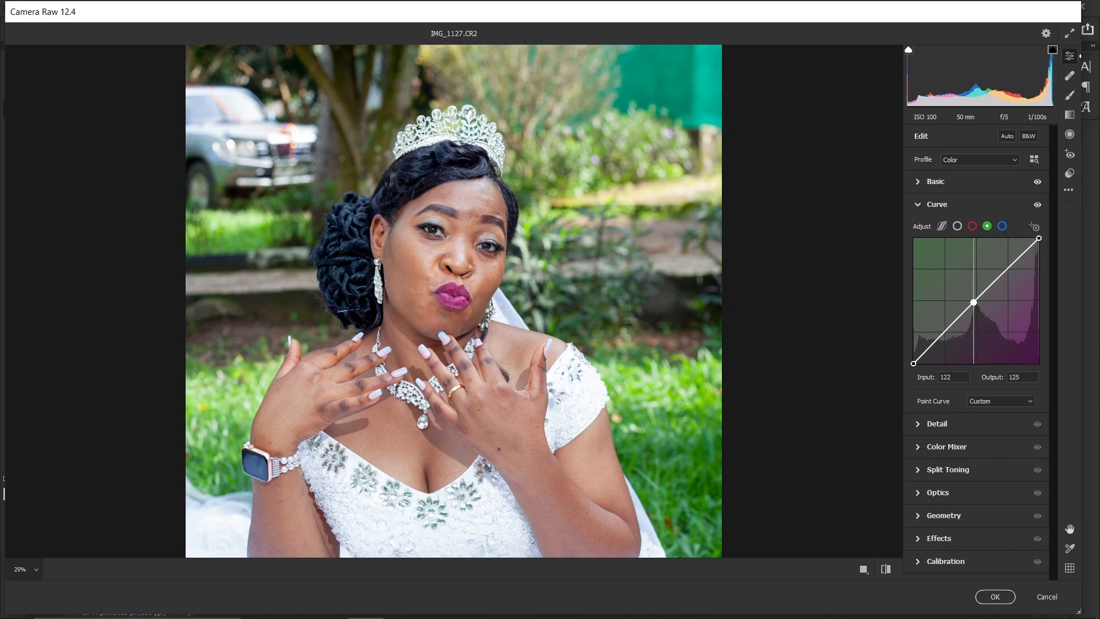
{"action": "left_click_drag", "start_coordinate": [973, 302], "coordinate": [973, 303]}
{"action": "left_click", "coordinate": [970, 205]}
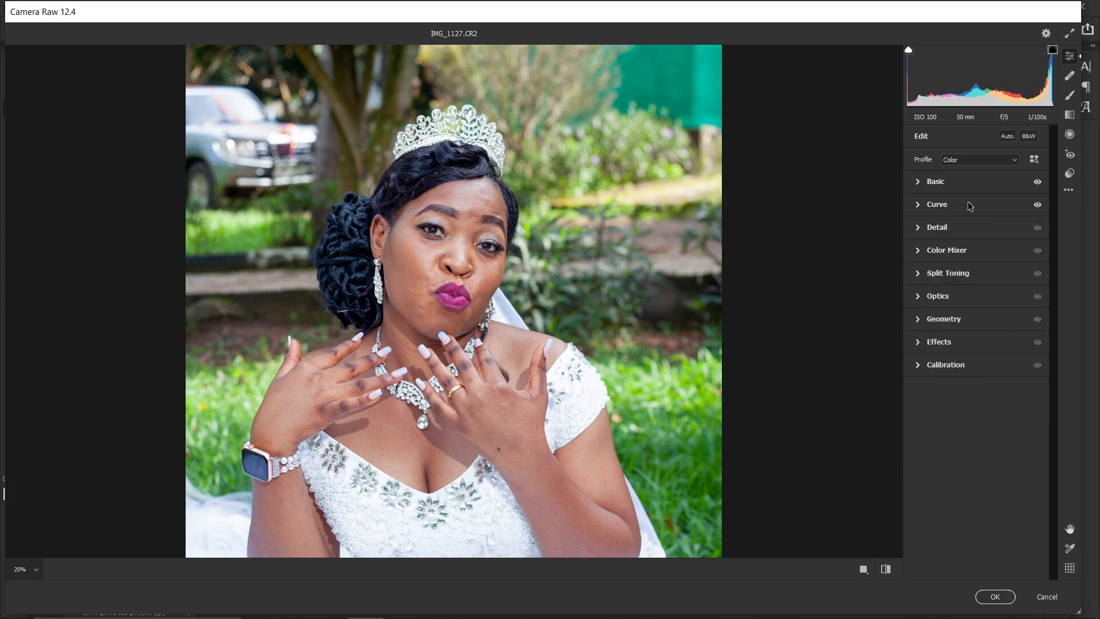
Test the Sharpening range, and apply a small amount of sharpening while judging the bride's face up close.
{"action": "key", "text": "ctrl+minus"}
{"action": "key", "text": "ctrl+plus"}
{"action": "left_click", "coordinate": [936, 252]}
{"action": "left_click", "coordinate": [934, 229]}
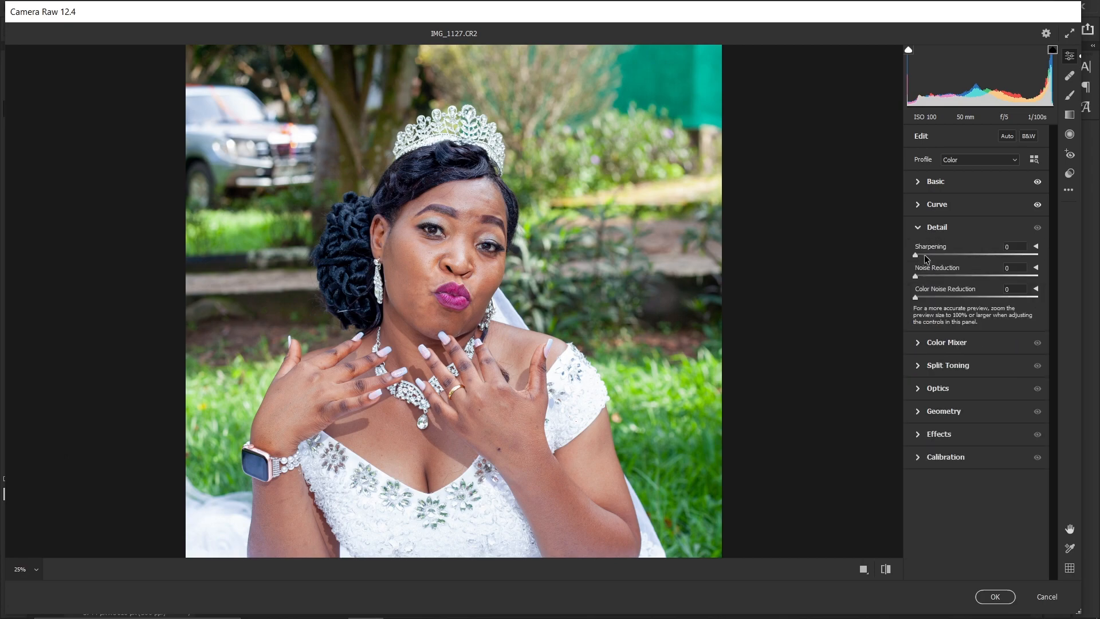
{"action": "left_click", "coordinate": [925, 256]}
{"action": "left_click_drag", "start_coordinate": [1038, 255], "coordinate": [898, 251]}
{"action": "key", "text": "ctrl+plus"}
{"action": "key", "text": "ctrl+plus"}
{"action": "key", "text": "ctrl+plus"}
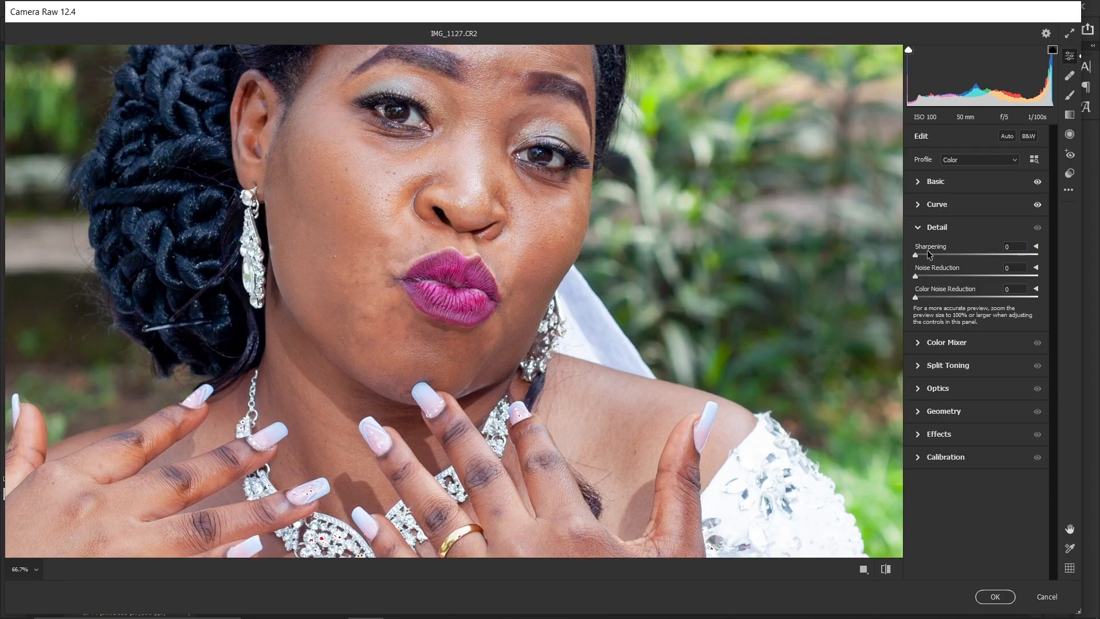
{"action": "left_click", "coordinate": [922, 256]}
{"action": "left_click_drag", "start_coordinate": [923, 255], "coordinate": [909, 255]}
{"action": "left_click_drag", "start_coordinate": [919, 256], "coordinate": [924, 255]}
{"action": "left_click", "coordinate": [934, 229]}
Try strong and fully reduced Greens saturation in the HSL color mixer, and set it to +67 for richer foliage.
{"action": "left_click", "coordinate": [935, 256]}
{"action": "key", "text": "ctrl+minus"}
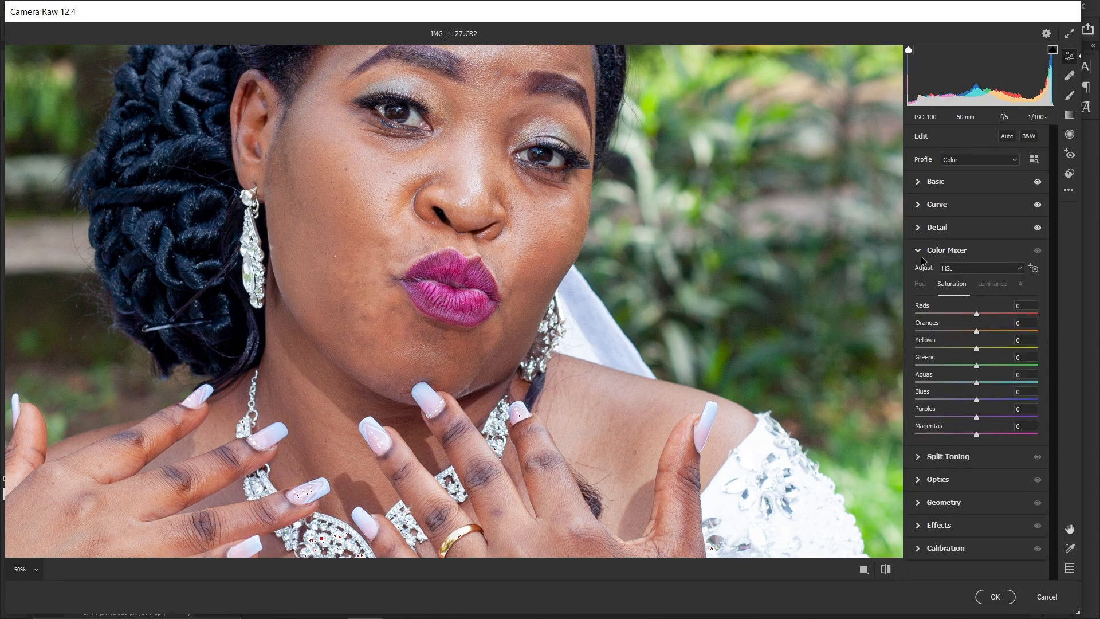
{"action": "key", "text": "ctrl+0"}
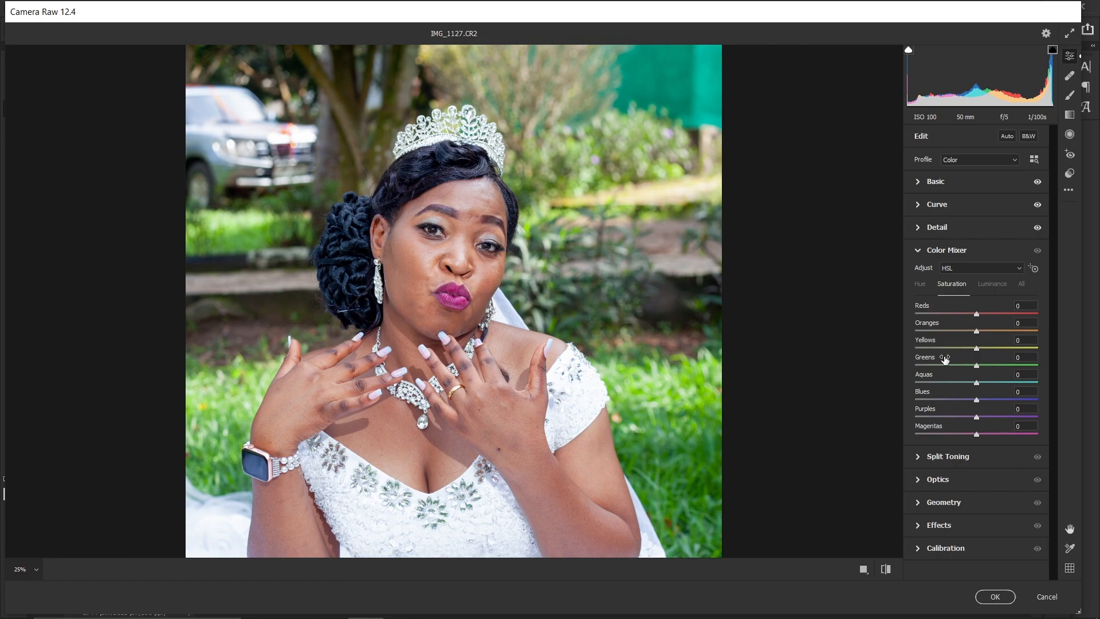
{"action": "key", "text": "ctrl+minus"}
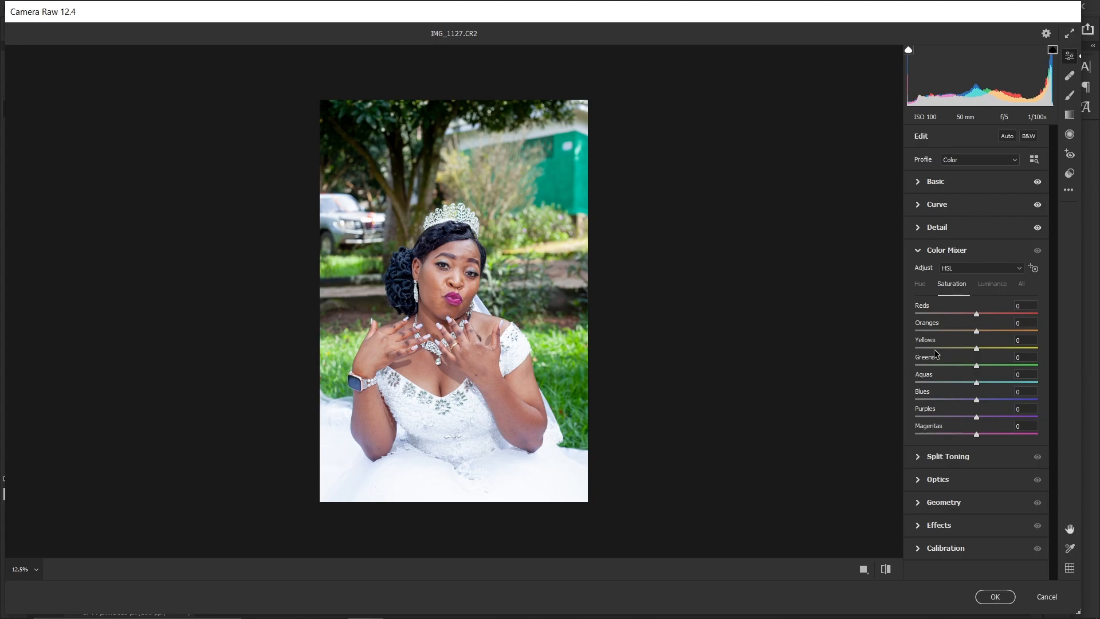
{"action": "key", "text": "ctrl+equal"}
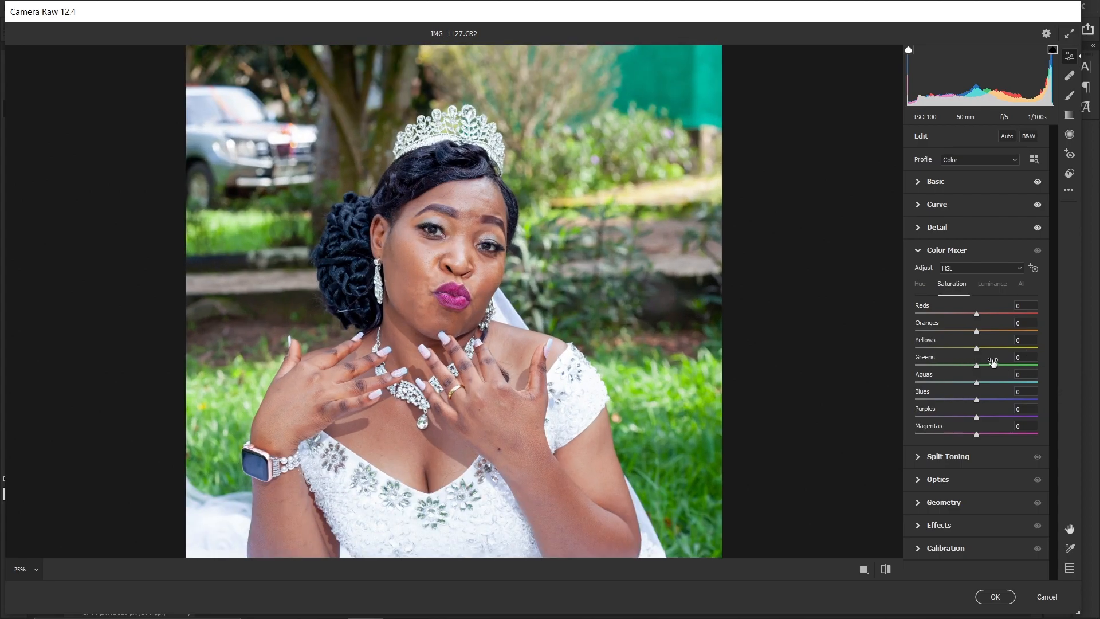
{"action": "left_click_drag", "start_coordinate": [990, 365], "coordinate": [1096, 354]}
{"action": "key", "text": "ctrl+minus"}
{"action": "left_click", "coordinate": [1032, 365]}
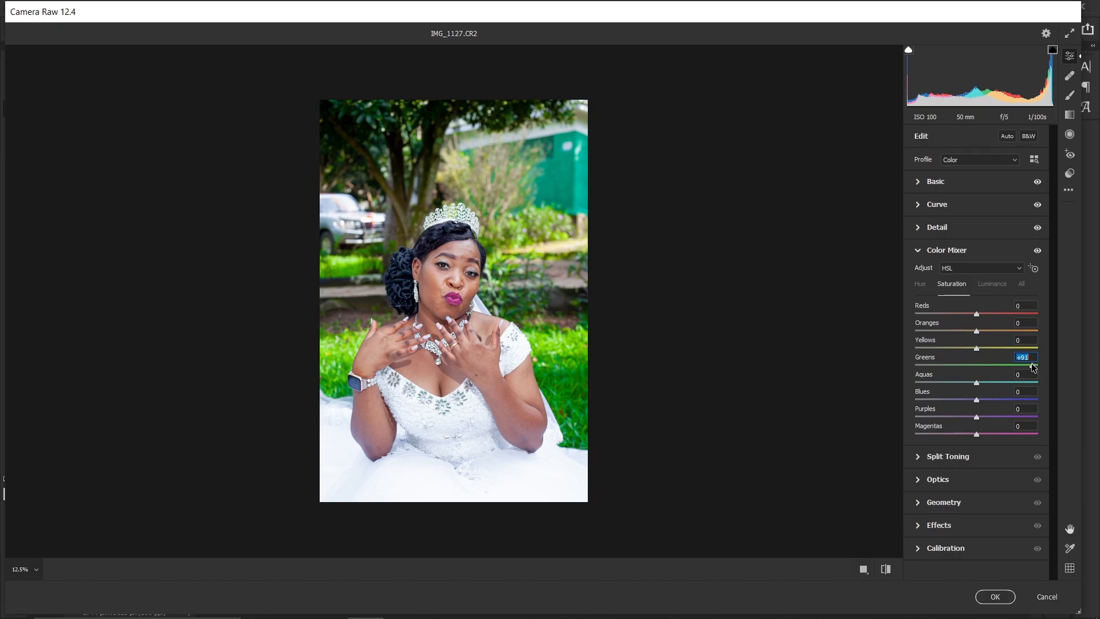
{"action": "left_click_drag", "start_coordinate": [1034, 368], "coordinate": [872, 360]}
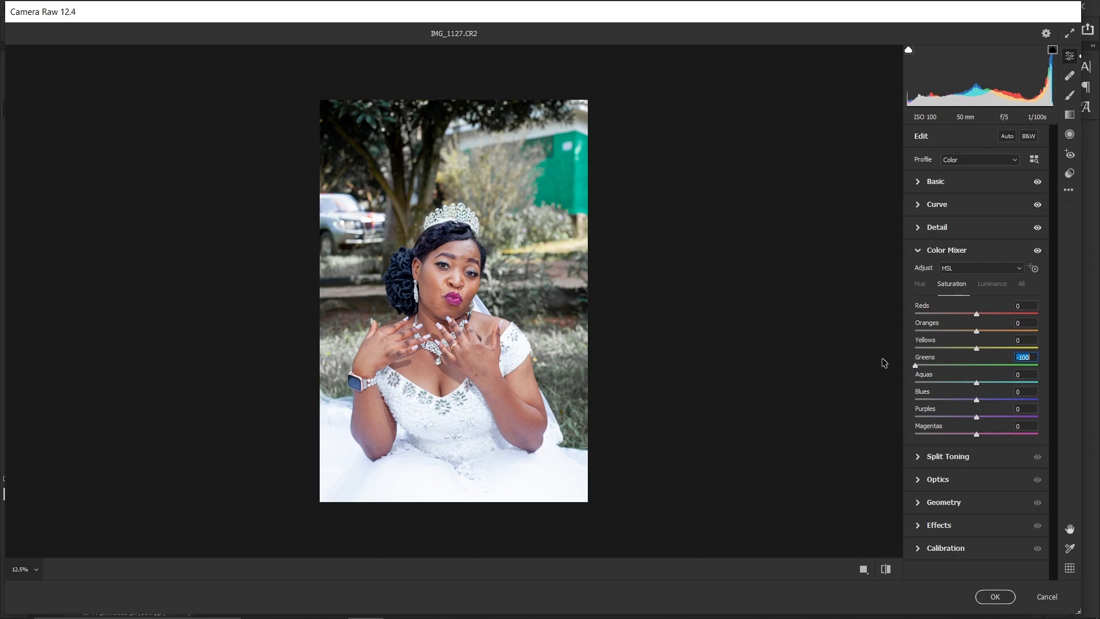
{"action": "left_click_drag", "start_coordinate": [917, 372], "coordinate": [1019, 366]}
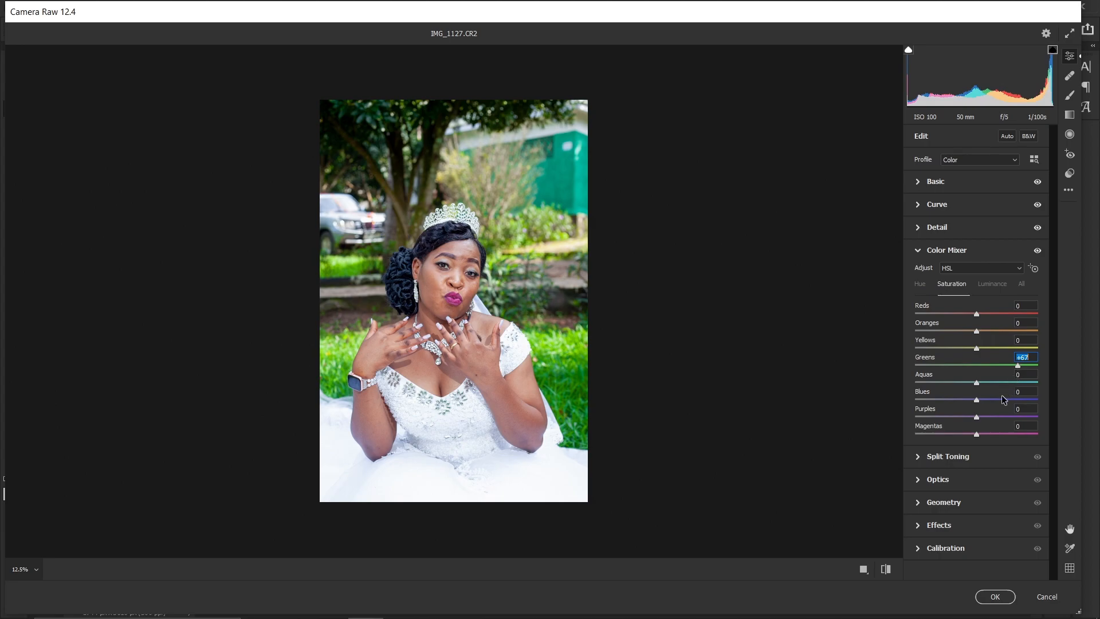
Check the richer greens at several magnifications, and set the saturation of Purples to +14 and Aquas to +45.
{"action": "key", "text": "ctrl+plus"}
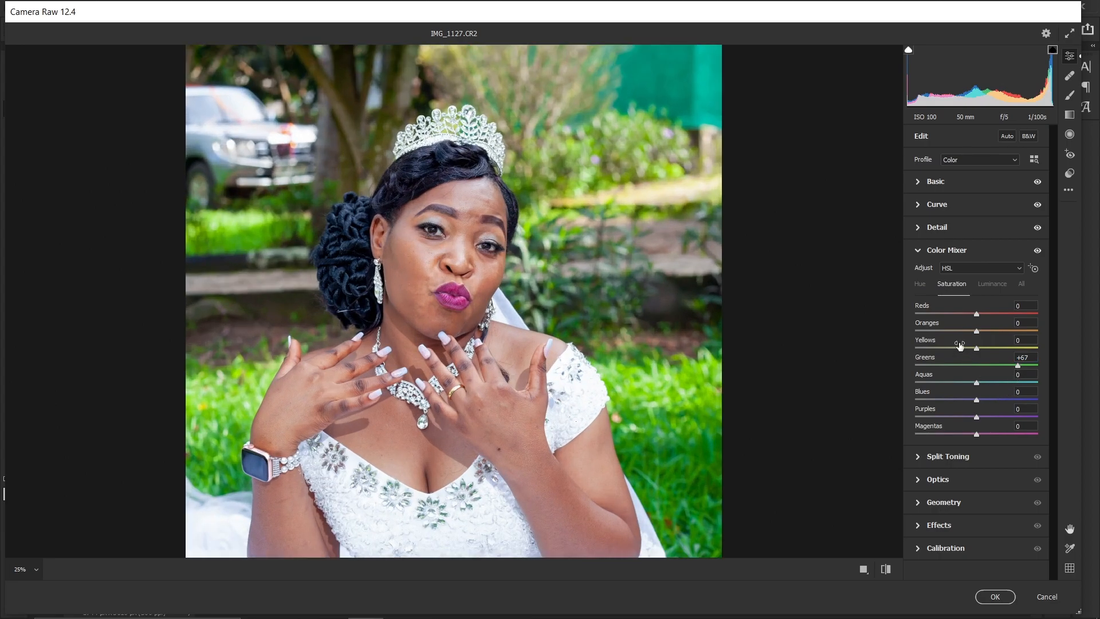
{"action": "key", "text": "ctrl+minus"}
{"action": "key", "text": "ctrl+plus"}
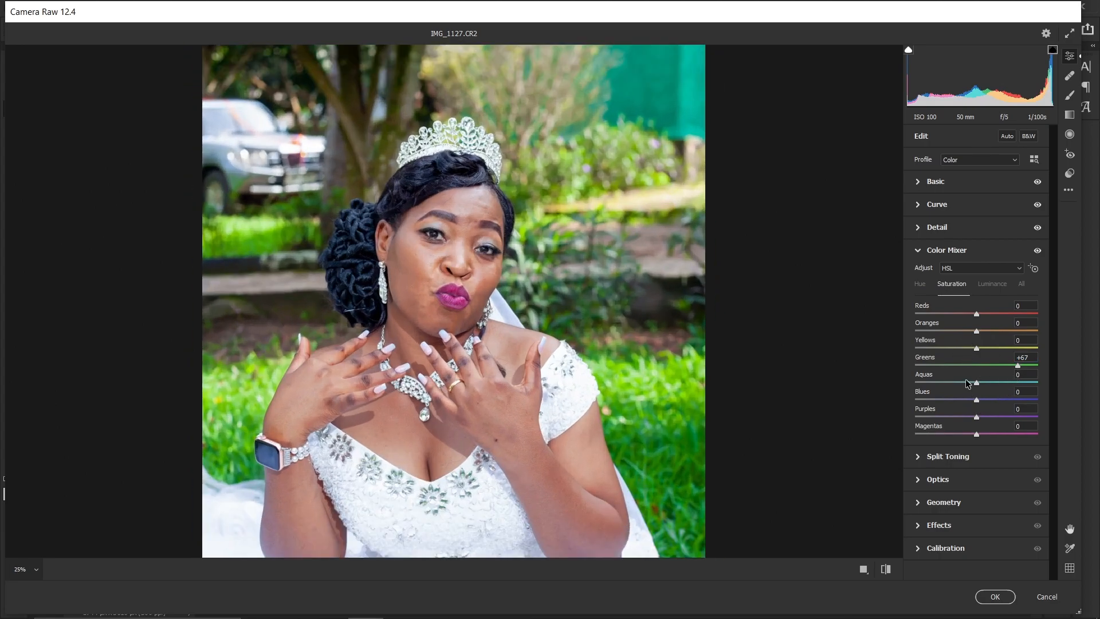
{"action": "key", "text": "ctrl+minus"}
{"action": "key", "text": "ctrl+plus"}
{"action": "key", "text": "ctrl+plus"}
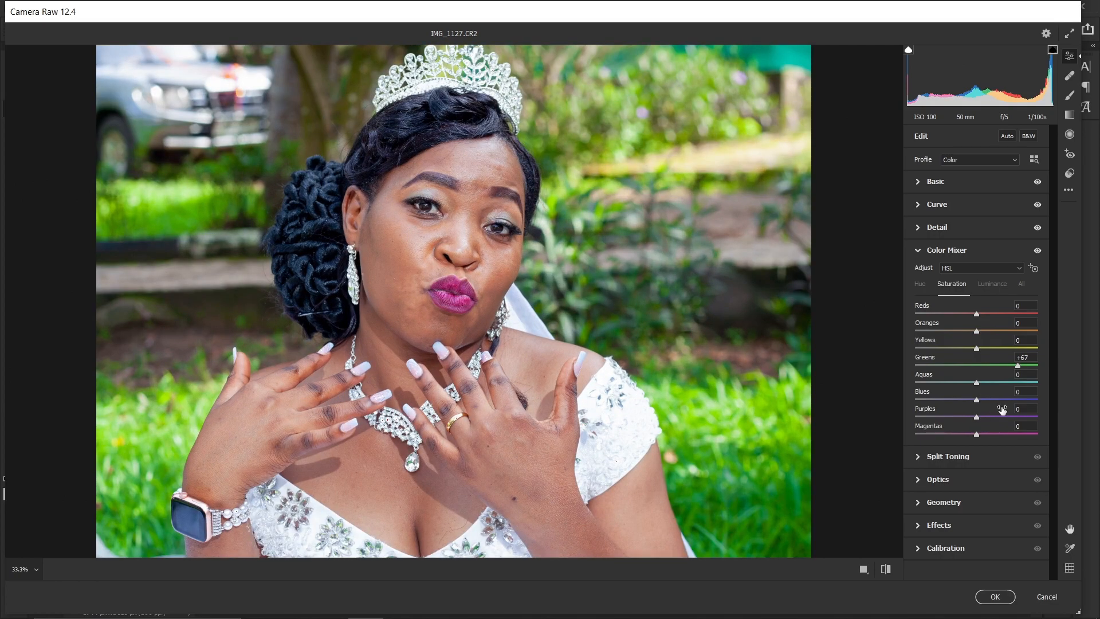
{"action": "left_click_drag", "start_coordinate": [977, 417], "coordinate": [877, 404]}
{"action": "left_click_drag", "start_coordinate": [915, 416], "coordinate": [985, 418]}
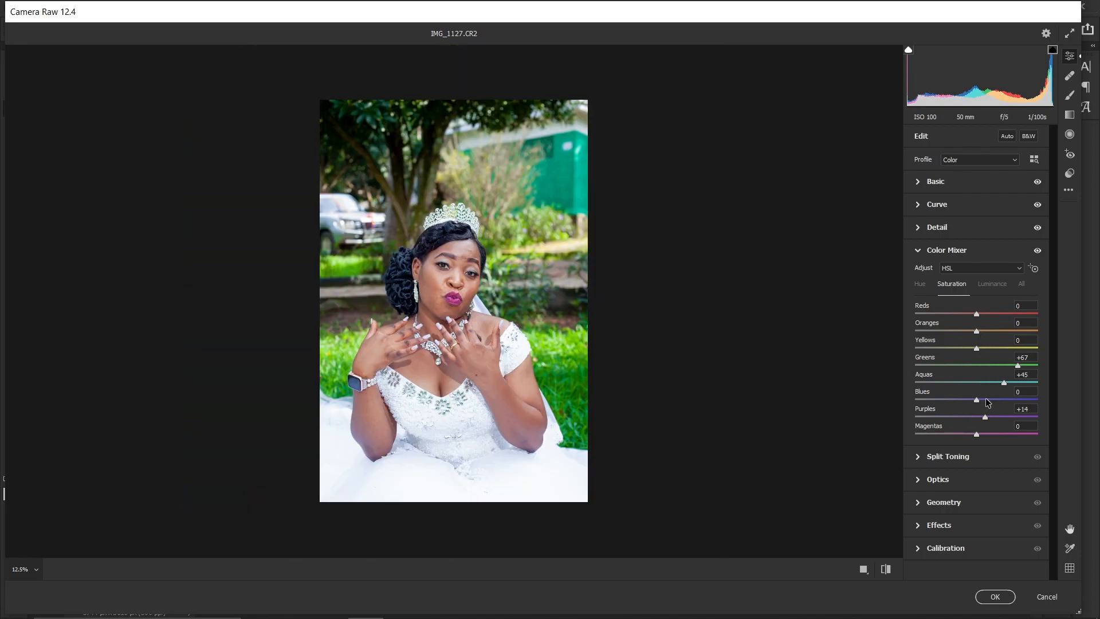
Set the Blues saturation to -19 while checking the effect on the photo.
{"action": "mouse_move", "coordinate": [1000, 400]}
{"action": "left_mouse_down"}
{"action": "mouse_move", "coordinate": [1035, 399]}
{"action": "mouse_move", "coordinate": [978, 401]}
{"action": "left_mouse_up"}
{"action": "key", "text": "ctrl+plus"}
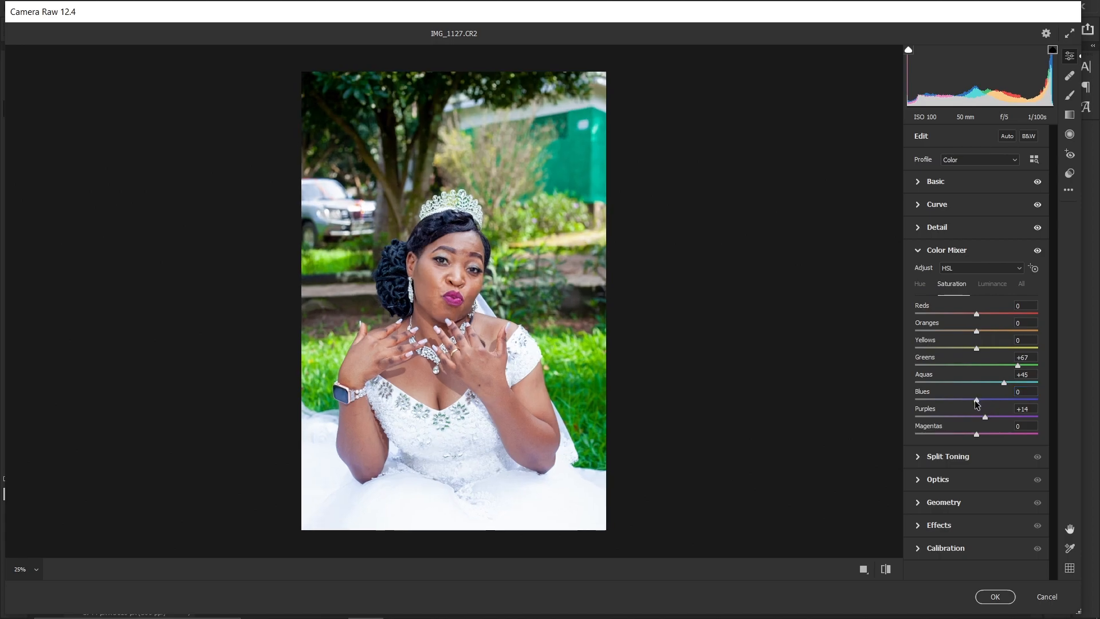
{"action": "left_click_drag", "start_coordinate": [976, 399], "coordinate": [964, 392]}
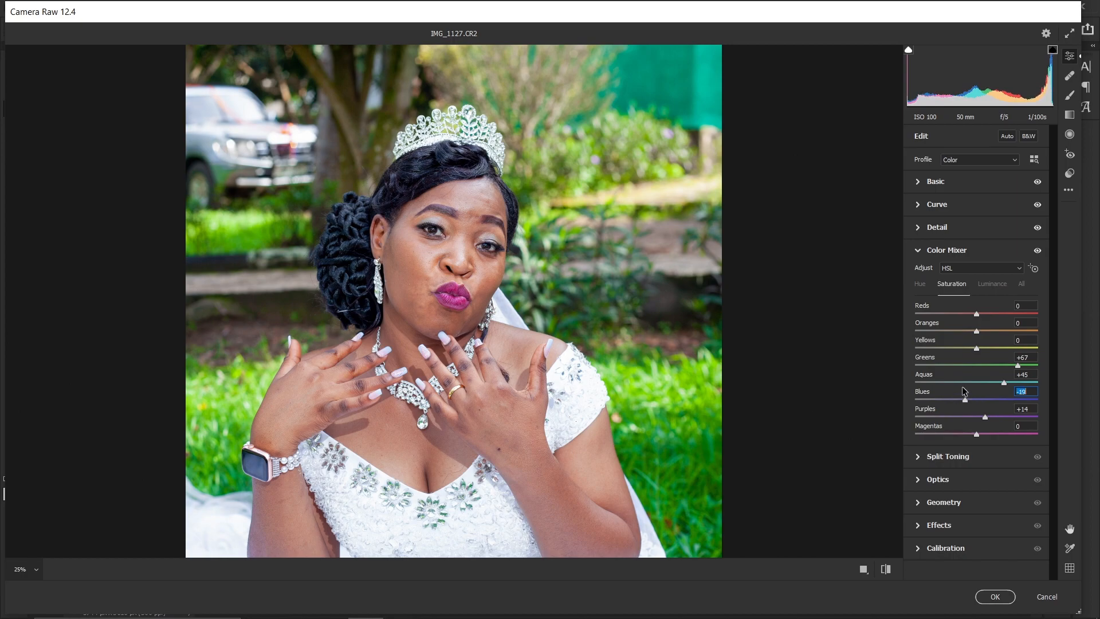
Slightly lower the HSL luminance of Blues and Purples, and finish the color mixer adjustments.
{"action": "left_click", "coordinate": [992, 286]}
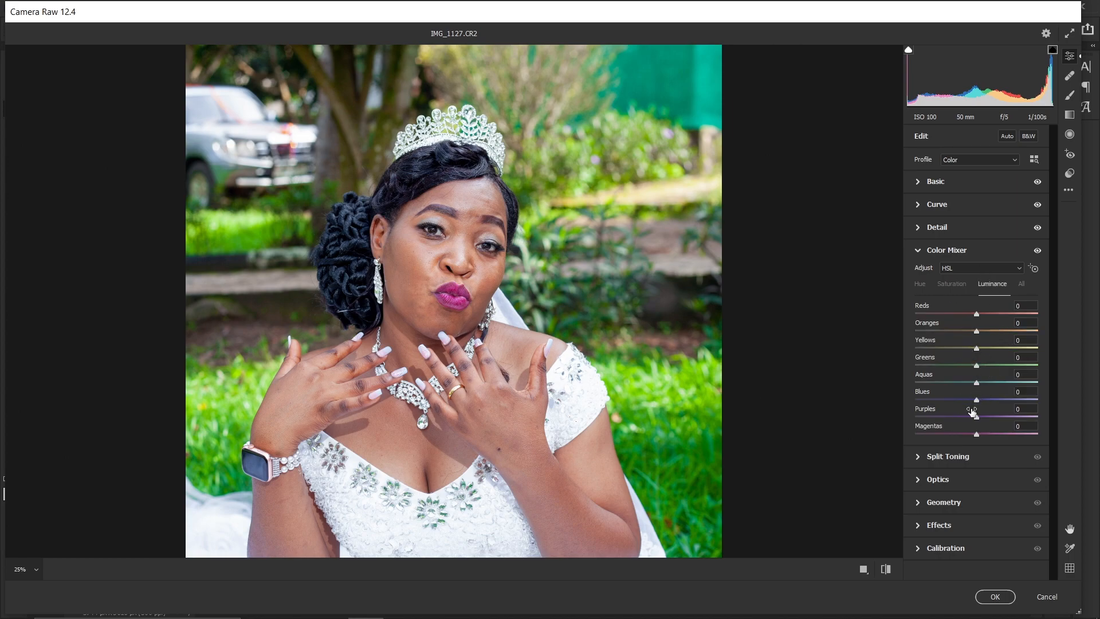
{"action": "left_click_drag", "start_coordinate": [976, 400], "coordinate": [973, 349]}
{"action": "left_click_drag", "start_coordinate": [975, 418], "coordinate": [973, 419]}
{"action": "left_click", "coordinate": [939, 252]}
Compare the whole photo between the default settings and the current tone, curve and color corrections.
{"action": "key", "text": "ctrl+minus"}
{"action": "key", "text": "ctrl+plus"}
{"action": "key", "text": "ctrl+minus"}
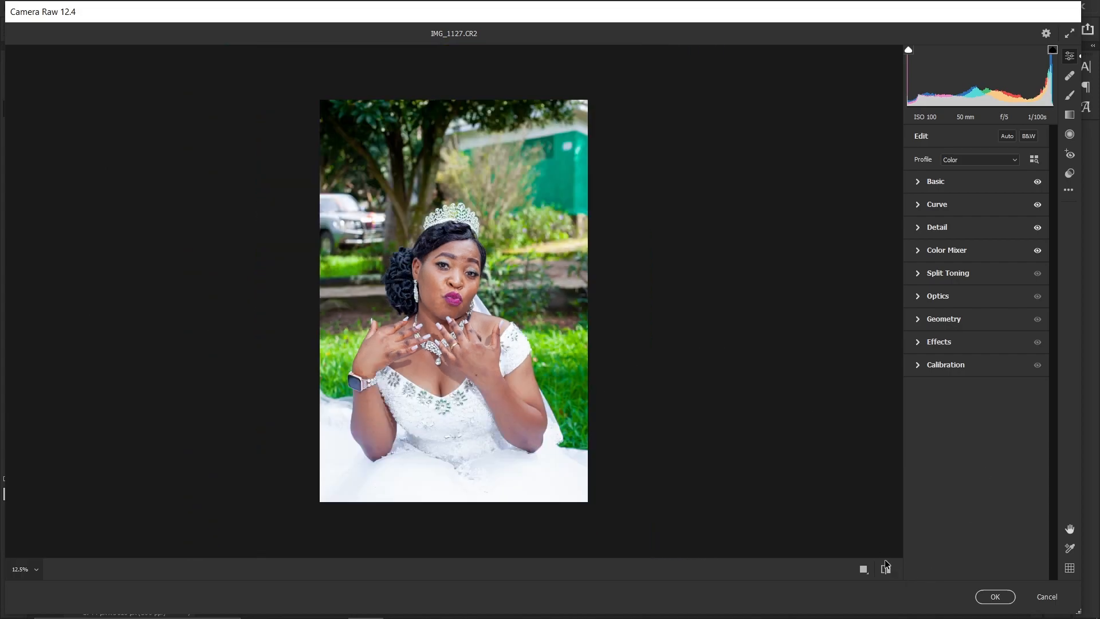
{"action": "left_click", "coordinate": [887, 569]}
{"action": "left_click", "coordinate": [891, 570]}
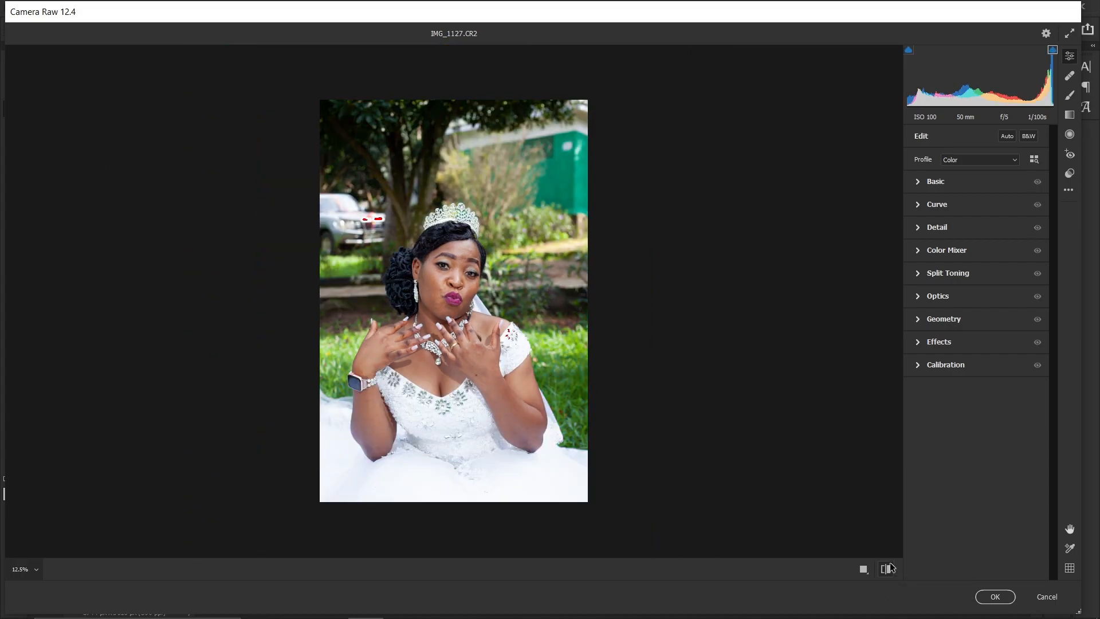
{"action": "left_click", "coordinate": [887, 568]}
{"action": "left_click", "coordinate": [887, 569]}
{"action": "left_click", "coordinate": [888, 569]}
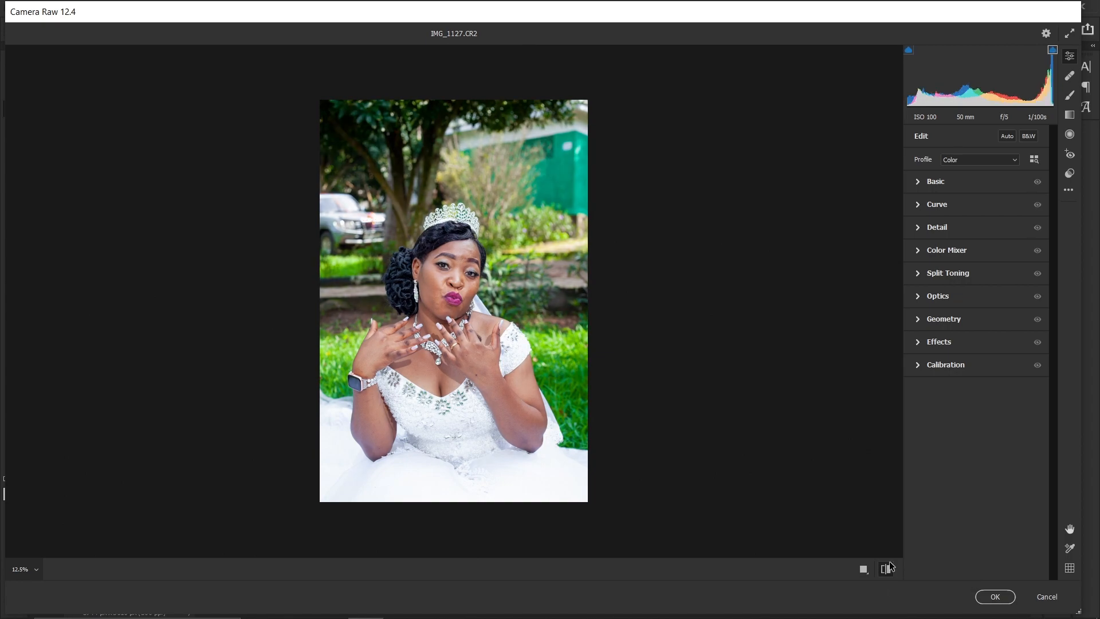
Return the preview from the default settings to the current corrections, and open the Calibration settings.
{"action": "left_click", "coordinate": [888, 569]}
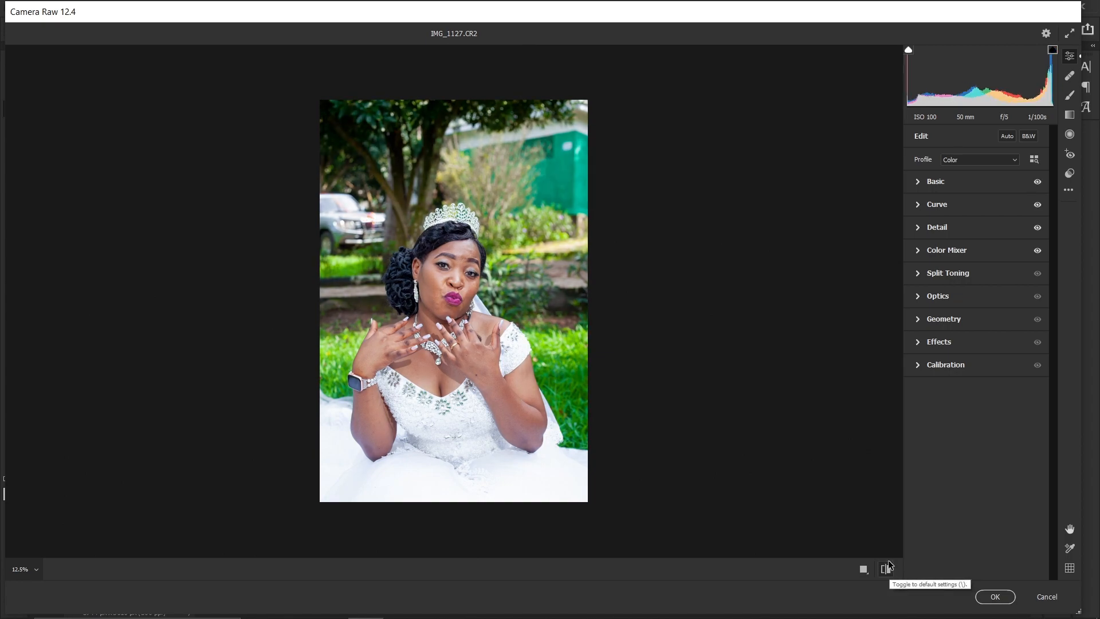
{"action": "key", "text": "ctrl+equal"}
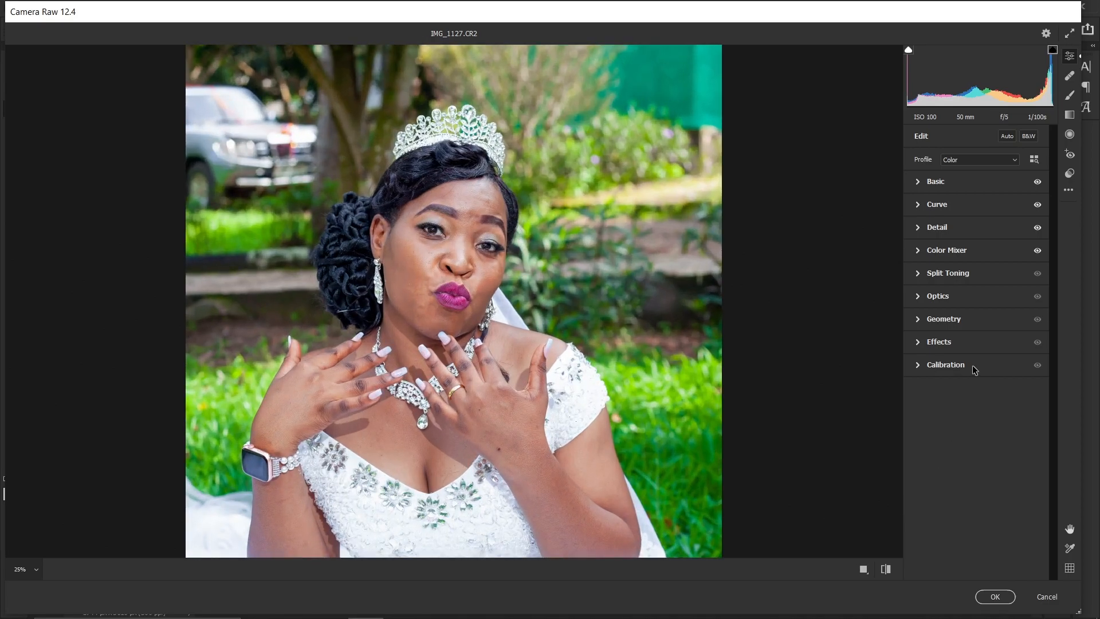
{"action": "key", "text": "ctrl+minus"}
{"action": "left_click", "coordinate": [974, 370]}
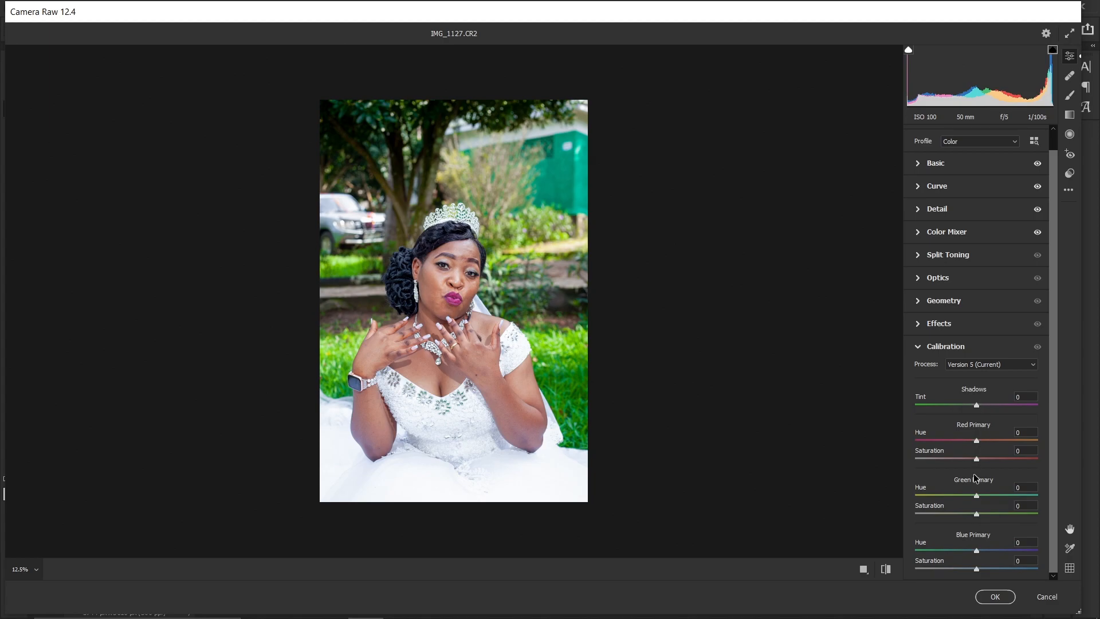
Set the Red Primary calibration hue to +22 and its saturation to +14, checking the skin tones.
{"action": "key", "text": "ctrl+plus"}
{"action": "key", "text": "ctrl+minus"}
{"action": "key", "text": "ctrl+plus"}
{"action": "key", "text": "ctrl+minus"}
{"action": "key", "text": "ctrl+plus"}
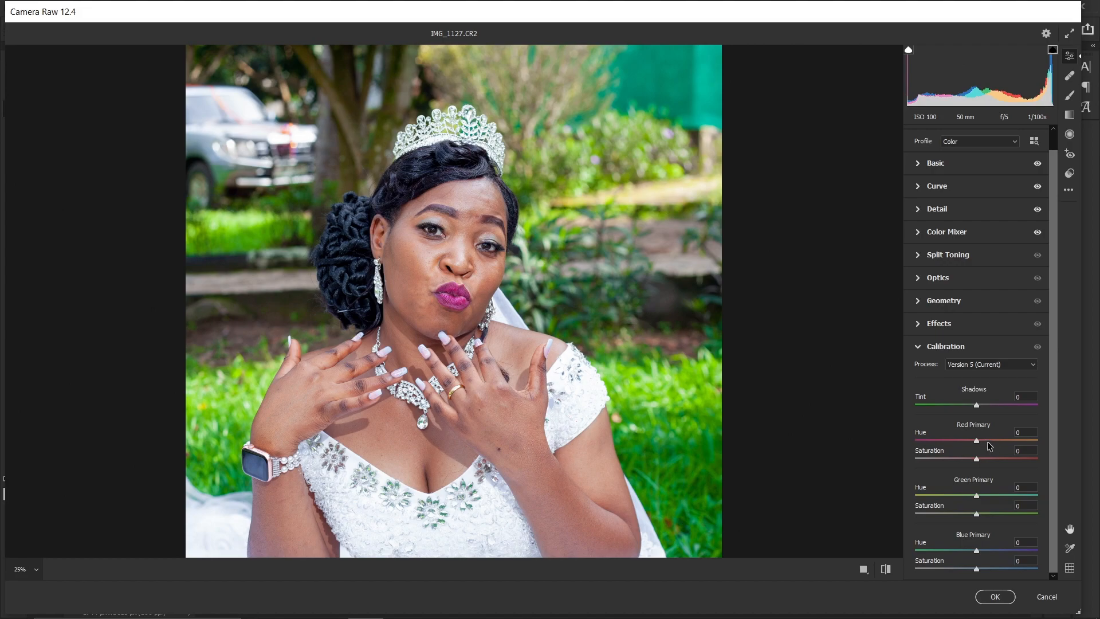
{"action": "left_click", "coordinate": [989, 440]}
{"action": "left_click_drag", "start_coordinate": [991, 434], "coordinate": [981, 456]}
{"action": "double_click", "coordinate": [981, 454]}
{"action": "left_click", "coordinate": [978, 458]}
{"action": "left_click_drag", "start_coordinate": [979, 456], "coordinate": [991, 455]}
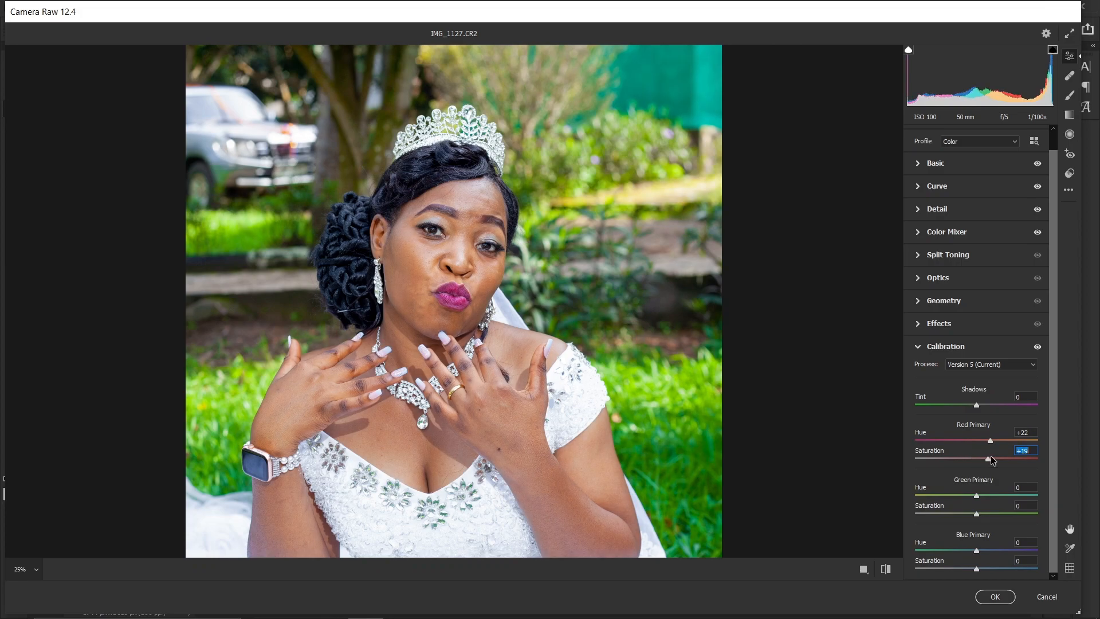
Try the Green Primary hue at its +100 extreme, and bring it back to +37.
{"action": "key", "text": "ctrl+minus"}
{"action": "key", "text": "ctrl+plus"}
{"action": "key", "text": "ctrl+minus"}
{"action": "left_click_drag", "start_coordinate": [976, 496], "coordinate": [1098, 471]}
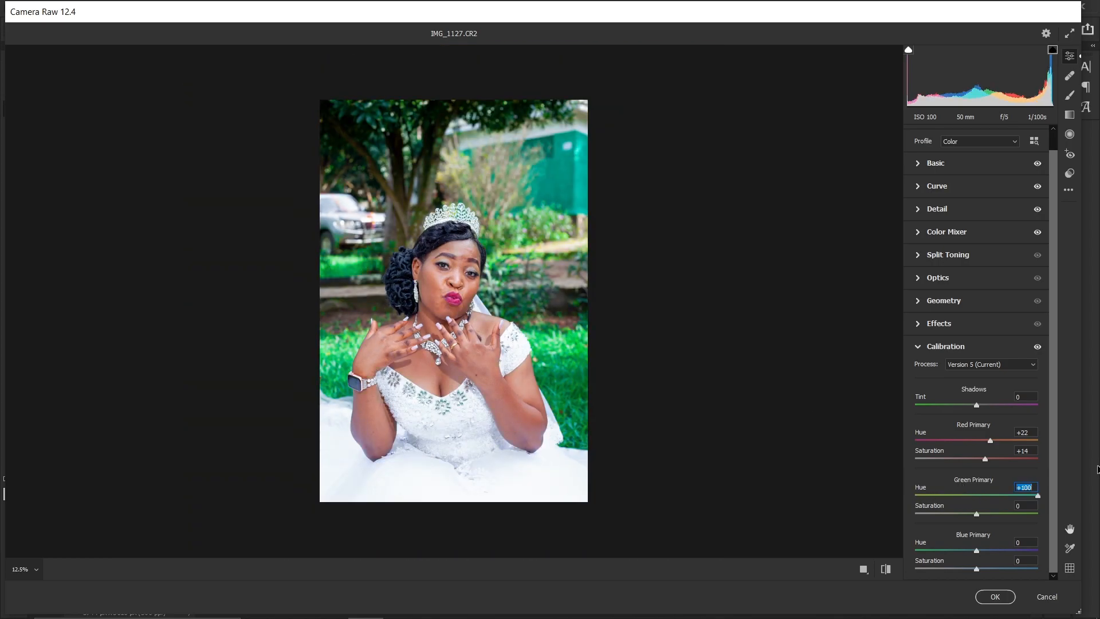
{"action": "left_click_drag", "start_coordinate": [1098, 470], "coordinate": [996, 496]}
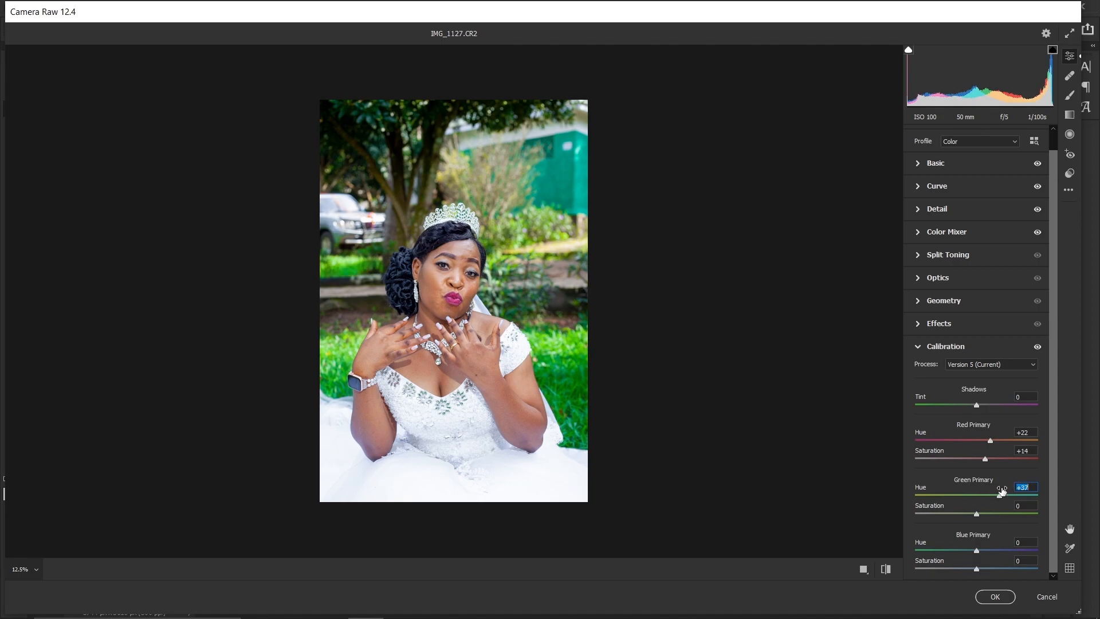
Set the Green Primary saturation to +11, and check the greens close up and in the whole photo.
{"action": "key", "text": "ctrl+plus"}
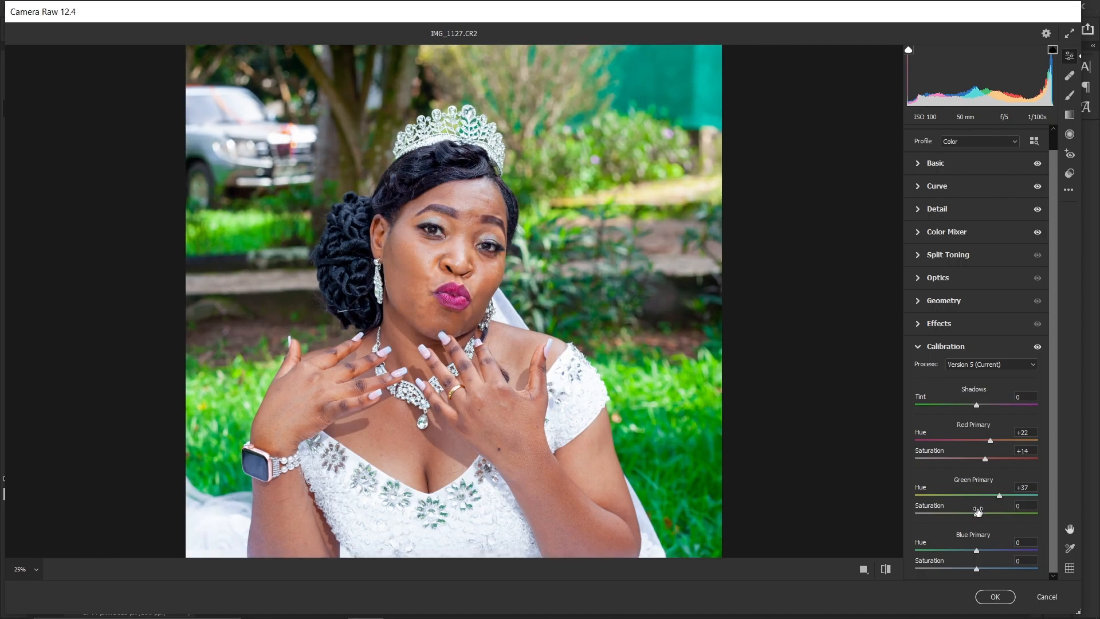
{"action": "left_click", "coordinate": [982, 511]}
{"action": "key", "text": "ctrl+minus"}
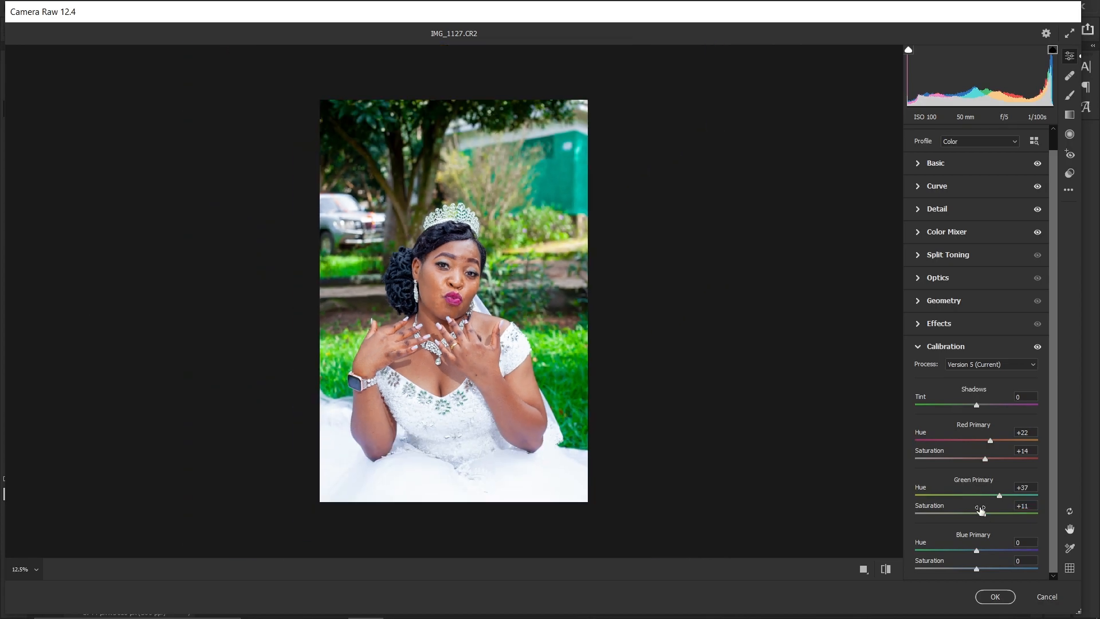
{"action": "key", "text": "ctrl+plus"}
{"action": "key", "text": "ctrl+minus"}
{"action": "key", "text": "ctrl+plus"}
{"action": "key", "text": "ctrl+minus"}
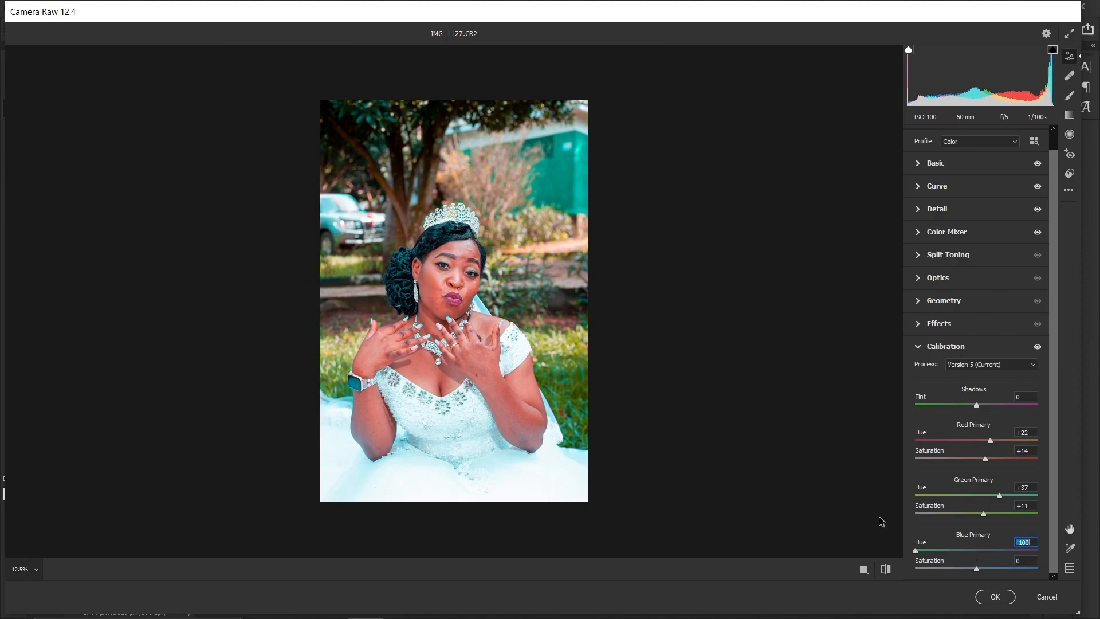
Try the Blue Primary hue at -100, and reset it to 0.
{"action": "left_click_drag", "start_coordinate": [880, 517], "coordinate": [885, 485]}
{"action": "key", "text": "ctrl+plus"}
{"action": "key", "text": "ctrl+minus"}
{"action": "left_click", "coordinate": [1024, 542]}
{"action": "type", "text": "0"}
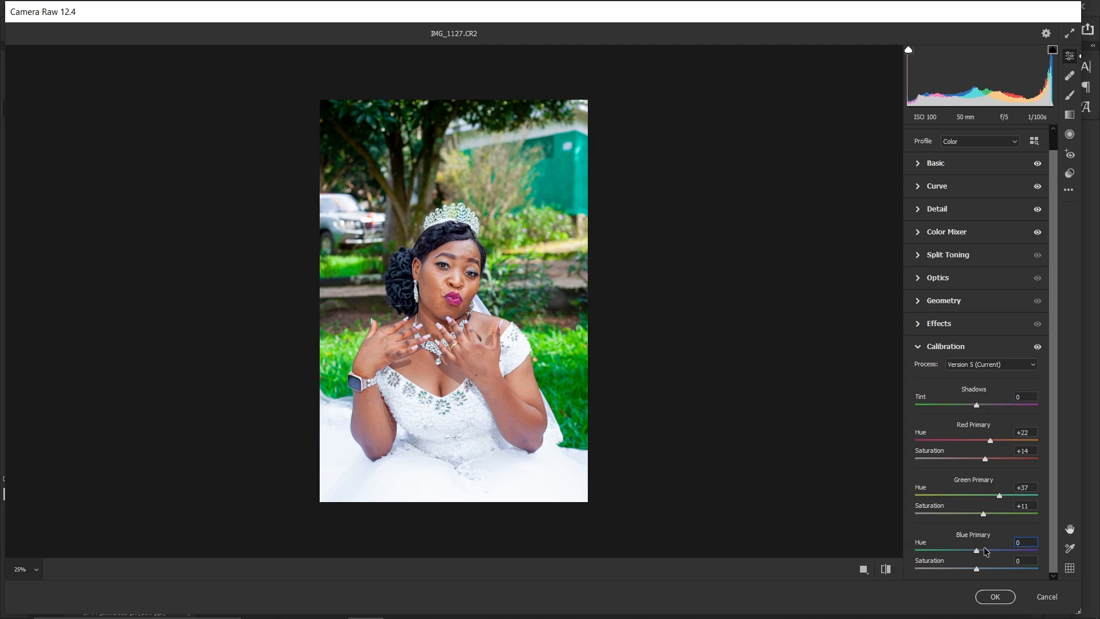
Set the Blue Primary hue to -29 and its saturation to -20.
{"action": "key", "text": "ctrl+plus"}
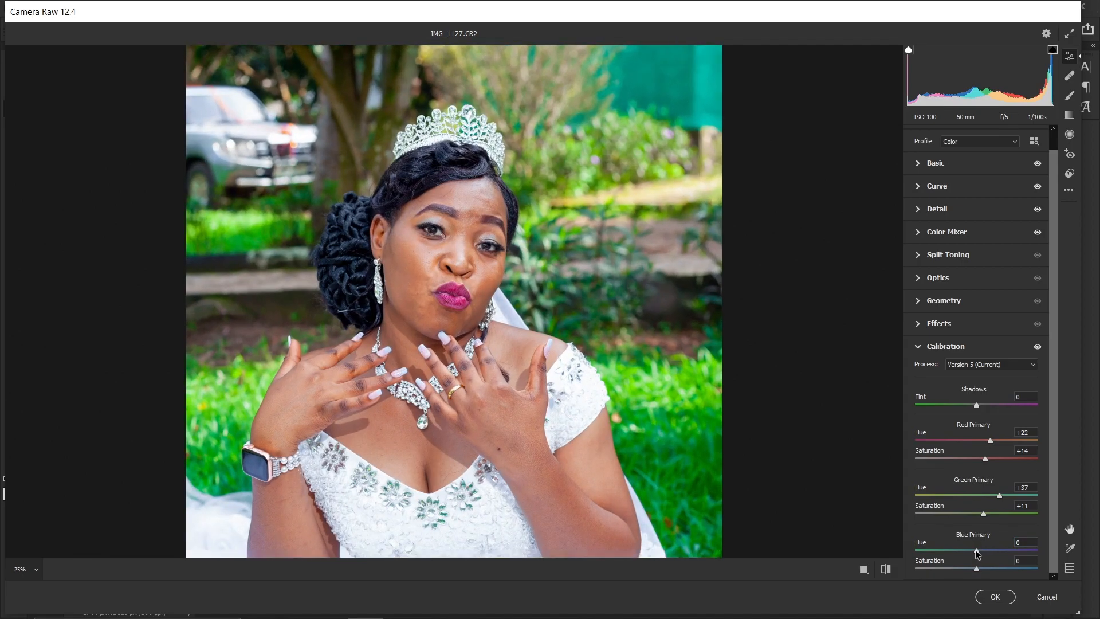
{"action": "key", "text": "Down"}
{"action": "left_click_drag", "start_coordinate": [968, 547], "coordinate": [960, 545]}
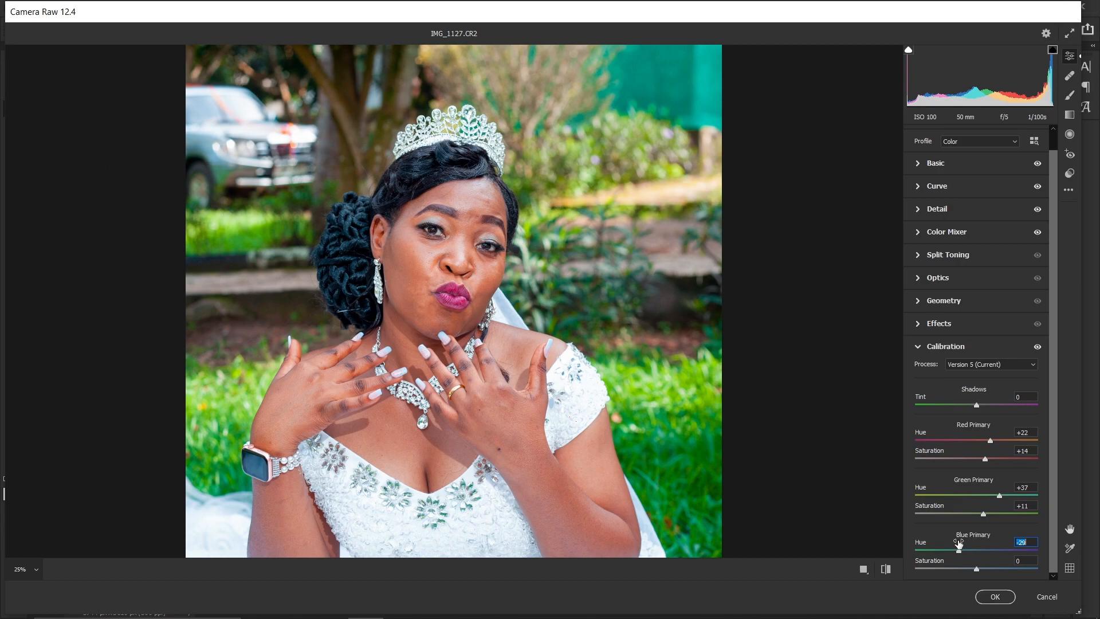
{"action": "mouse_move", "coordinate": [976, 568]}
{"action": "left_mouse_down"}
{"action": "mouse_move", "coordinate": [968, 561]}
{"action": "mouse_move", "coordinate": [978, 564]}
{"action": "left_mouse_up"}
{"action": "double_click", "coordinate": [978, 567]}
{"action": "left_click_drag", "start_coordinate": [976, 567], "coordinate": [965, 563]}
Fine-tune the Green Primary hue to +39 and the Red Primary hue to +28.
{"action": "mouse_move", "coordinate": [1000, 496]}
{"action": "left_mouse_down"}
{"action": "mouse_move", "coordinate": [987, 492]}
{"action": "mouse_move", "coordinate": [1002, 487]}
{"action": "left_mouse_up"}
{"action": "left_click_drag", "start_coordinate": [995, 439], "coordinate": [989, 434]}
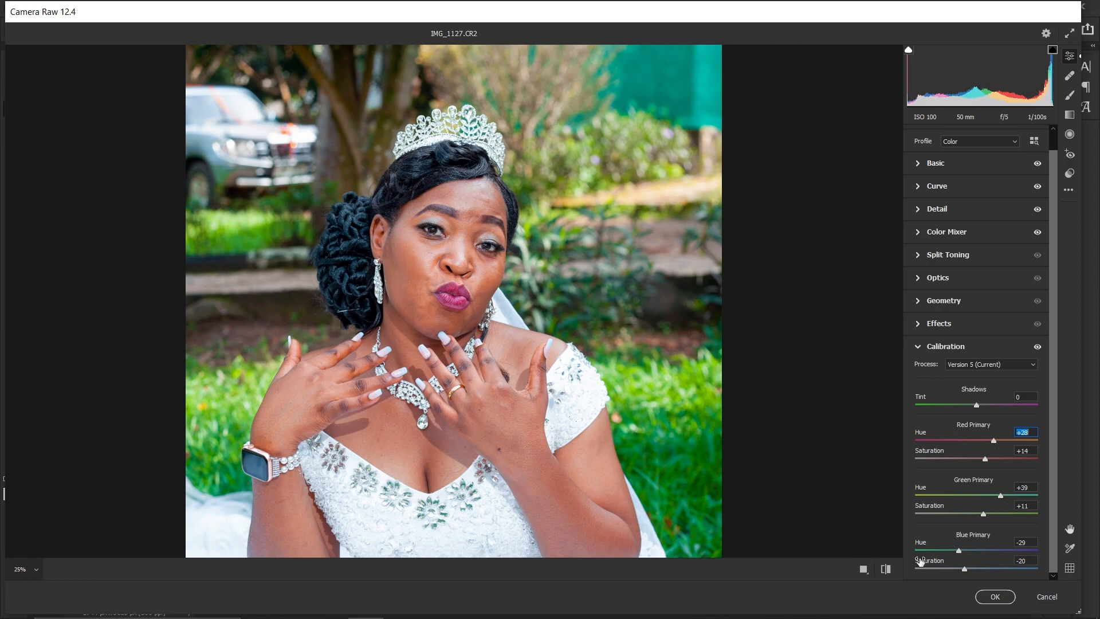
Compare the whole photo between default and current settings, and apply the Camera Raw corrections to the layer.
{"action": "key", "text": "ctrl+minus"}
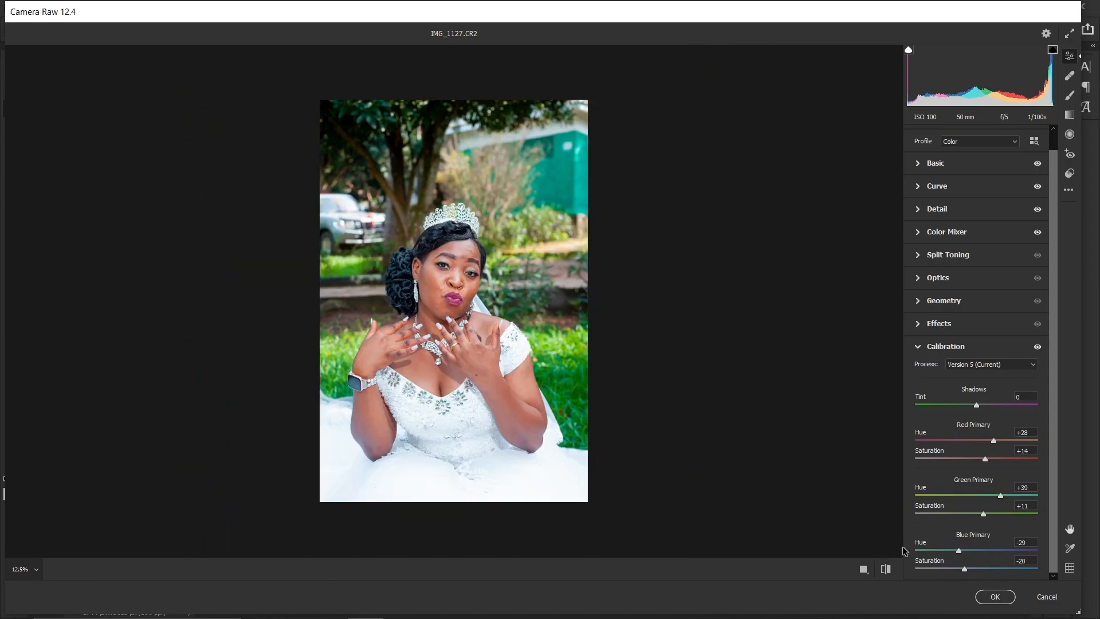
{"action": "left_click", "coordinate": [886, 570]}
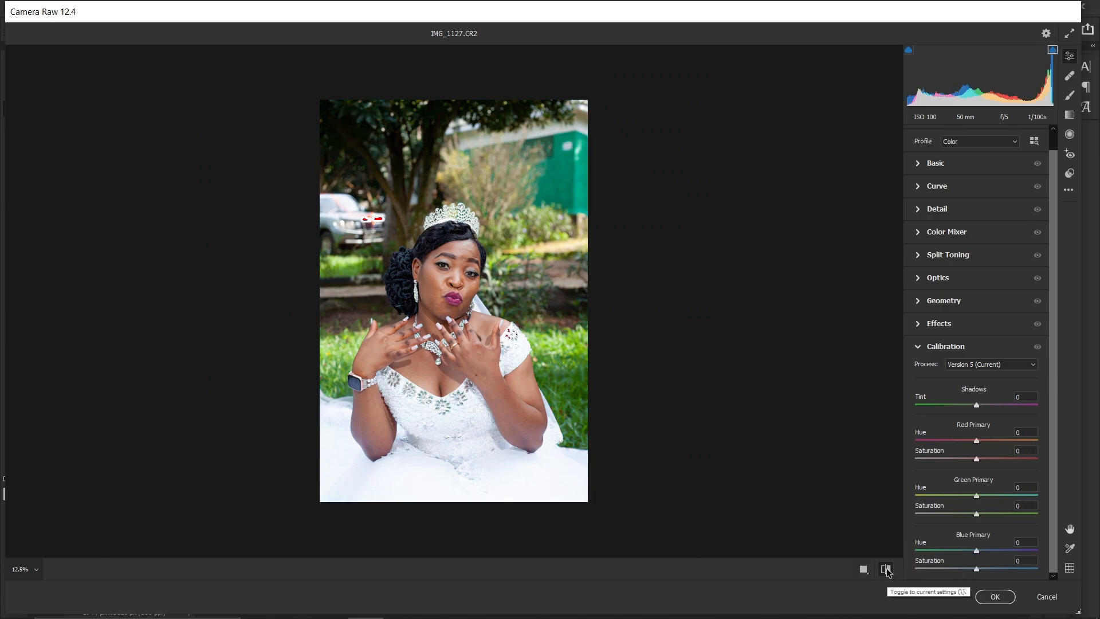
{"action": "left_click", "coordinate": [886, 569]}
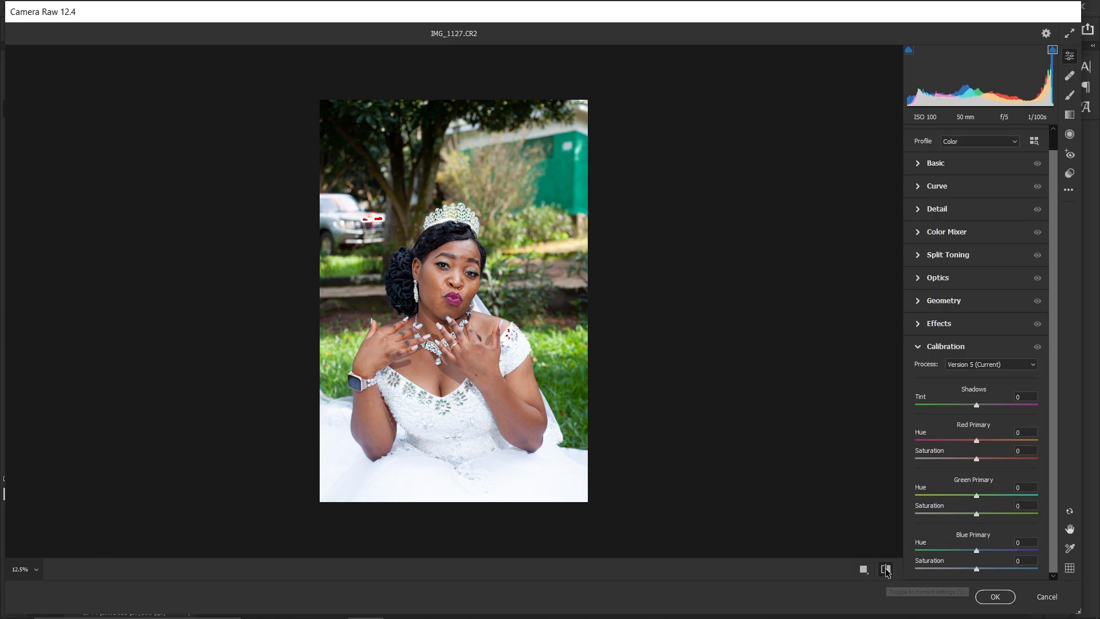
{"action": "left_click", "coordinate": [885, 569]}
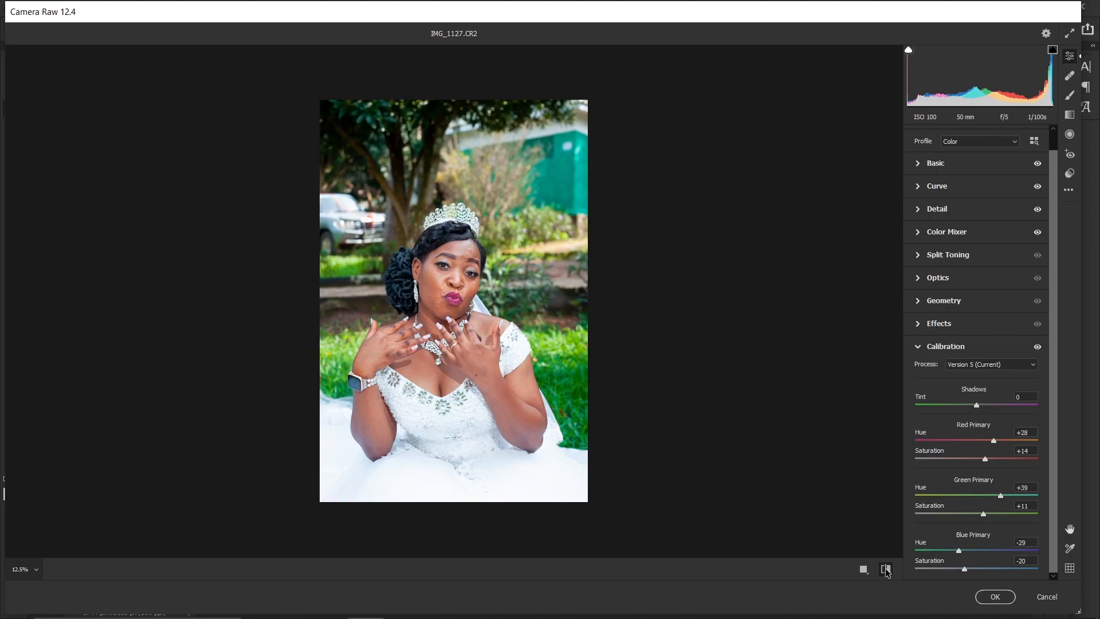
{"action": "left_click", "coordinate": [886, 569]}
{"action": "left_click", "coordinate": [885, 570]}
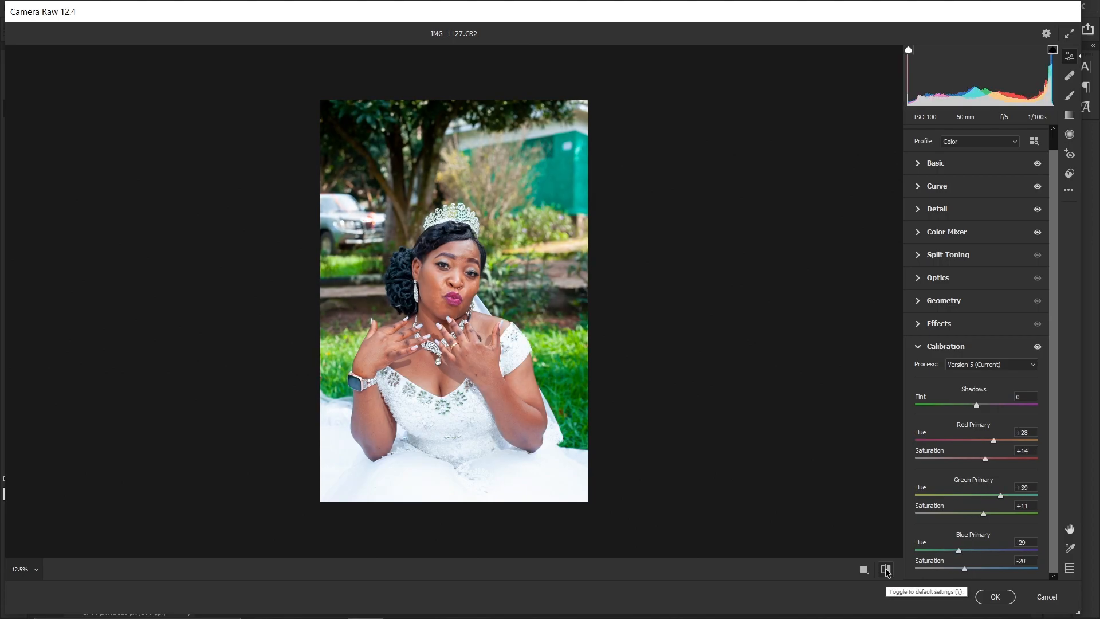
{"action": "left_click", "coordinate": [984, 597]}
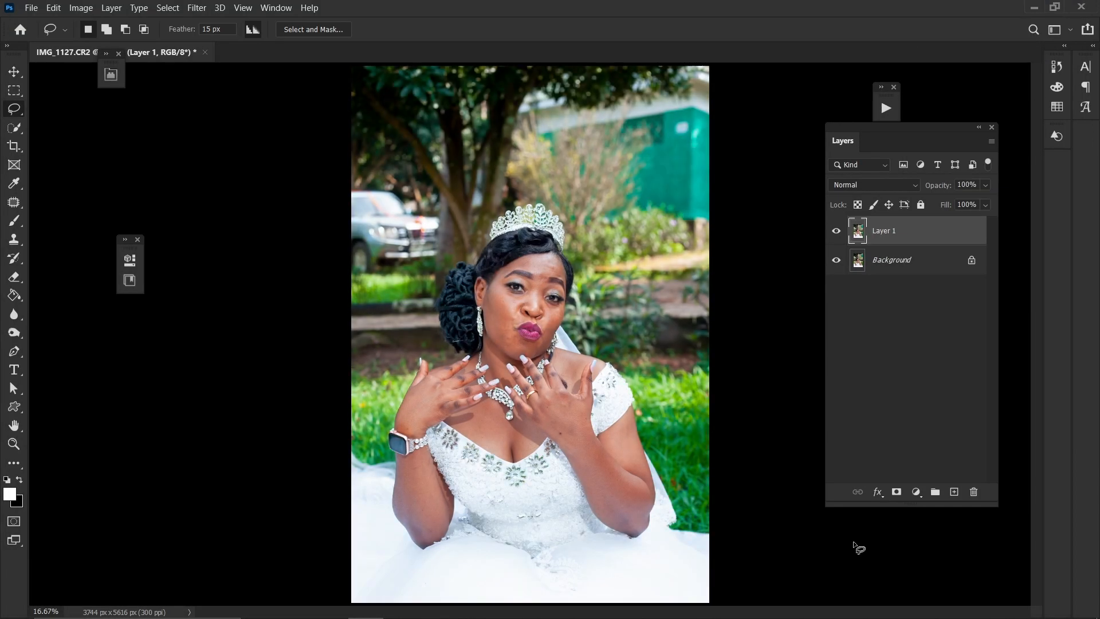
Examine the bride's face, skin and jewellery at magnifications up to 100%, and return to the full-photo view.
{"action": "key", "text": "ctrl+plus"}
{"action": "key", "text": "ctrl+plus"}
{"action": "key", "text": "ctrl+plus"}
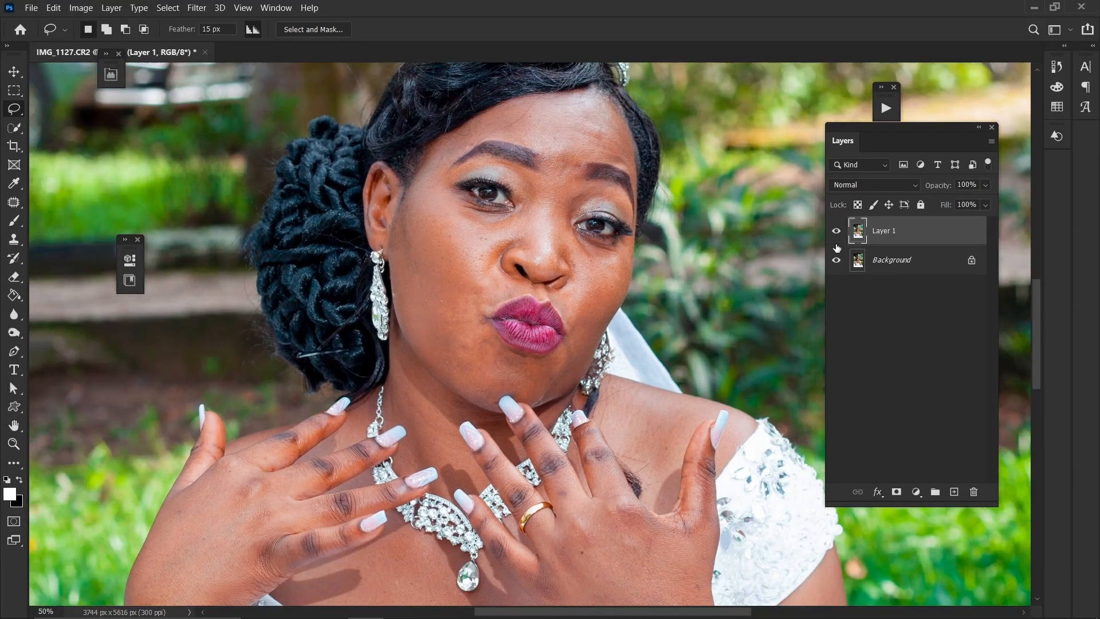
{"action": "key", "text": "ctrl+plus"}
{"action": "key", "text": "ctrl+plus"}
{"action": "key", "text": "ctrl+plus"}
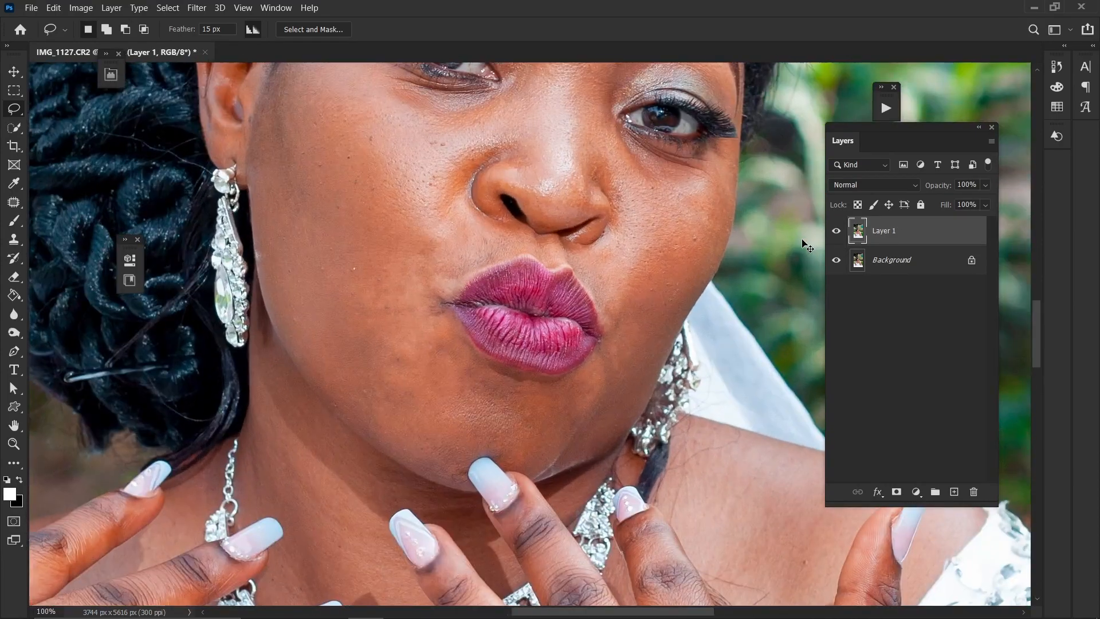
{"action": "key", "text": "ctrl+minus"}
{"action": "key", "text": "ctrl+minus"}
{"action": "key", "text": "ctrl+minus"}
{"action": "key", "text": "ctrl+minus"}
{"action": "key", "text": "ctrl+minus"}
{"action": "key", "text": "ctrl+minus"}
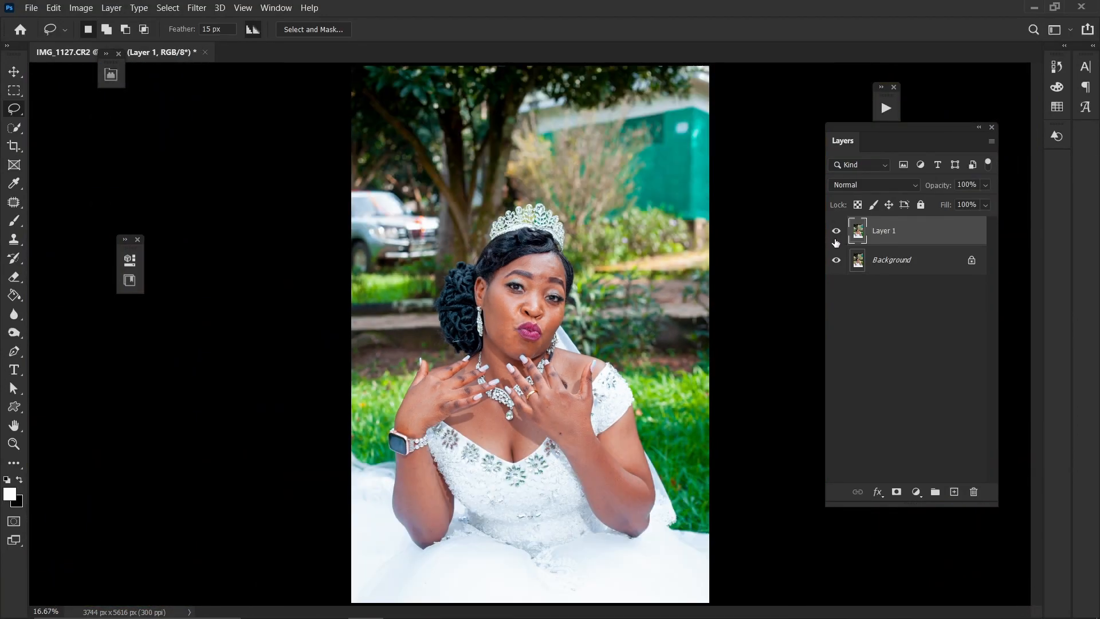
Compare the photo before and after the corrections by hiding and showing Layer 1 twice.
{"action": "left_click", "coordinate": [836, 231]}
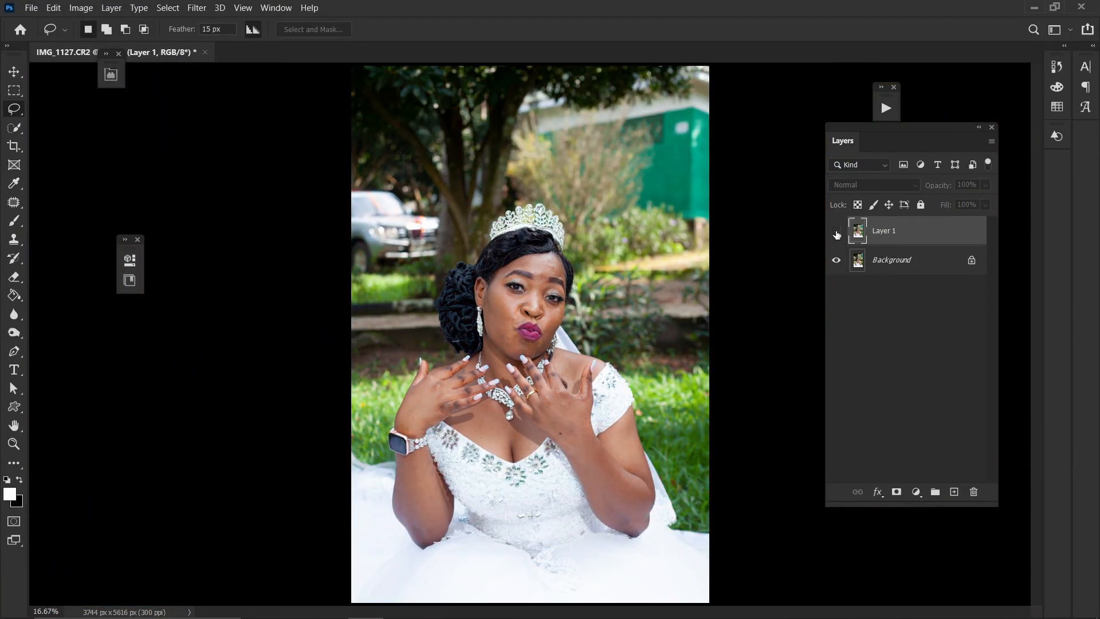
{"action": "left_click", "coordinate": [836, 232]}
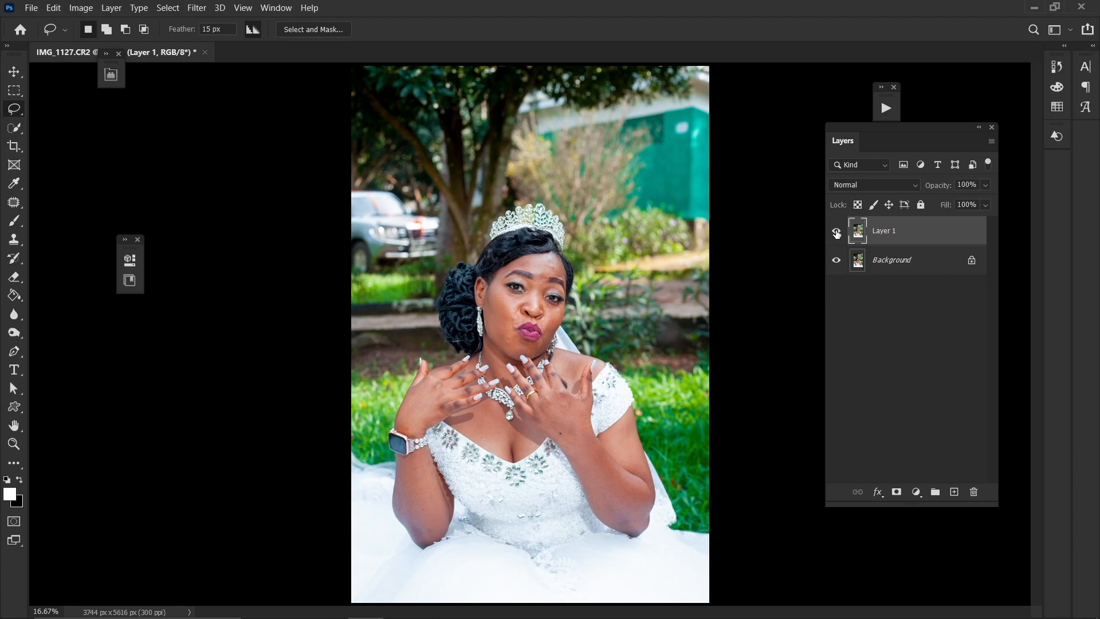
{"action": "left_click", "coordinate": [837, 232]}
{"action": "left_click", "coordinate": [837, 233]}
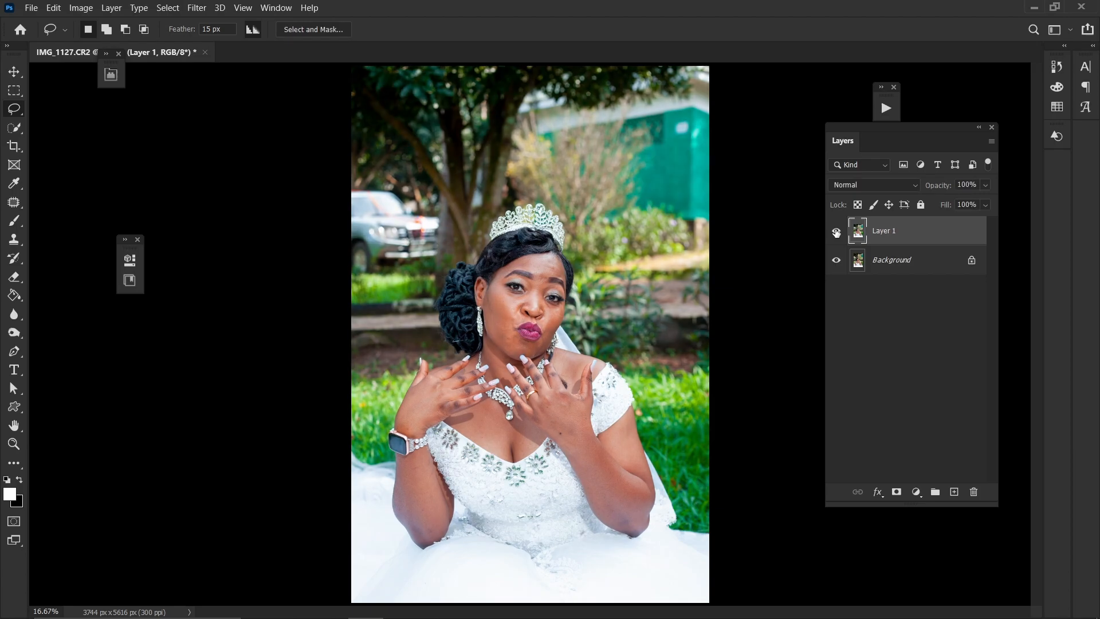